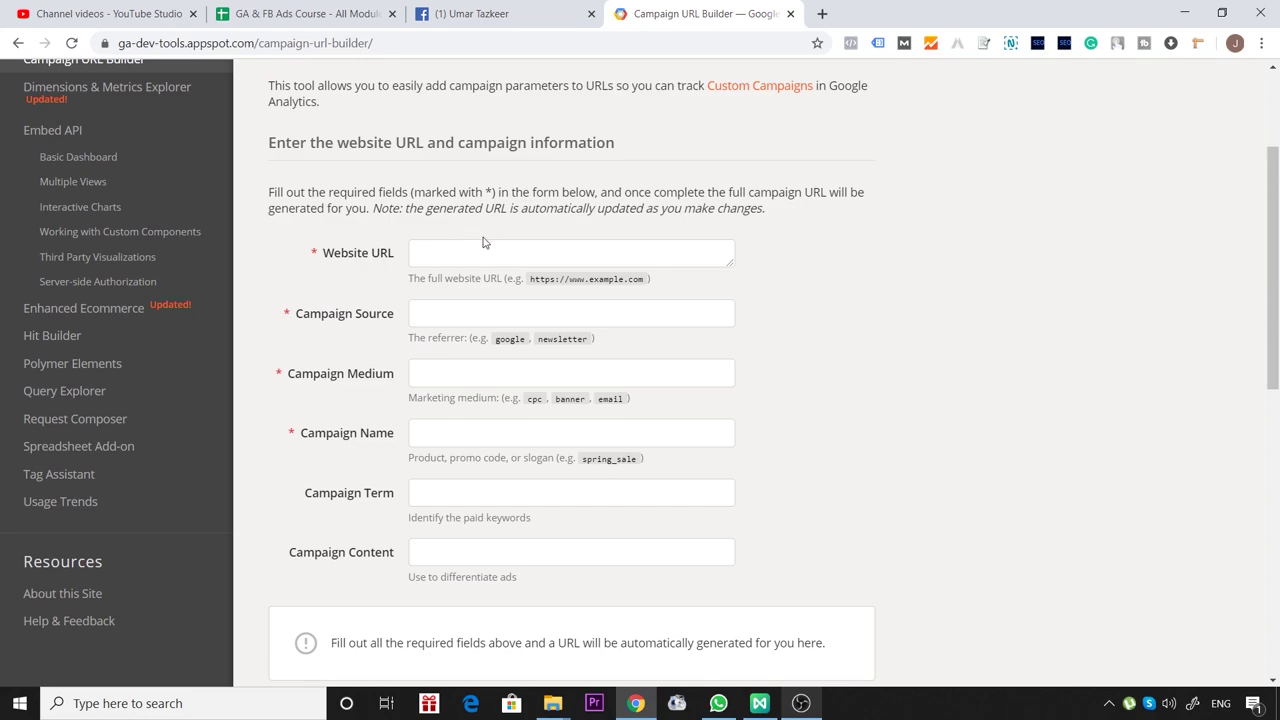
scroll(611, 265, up, 3)
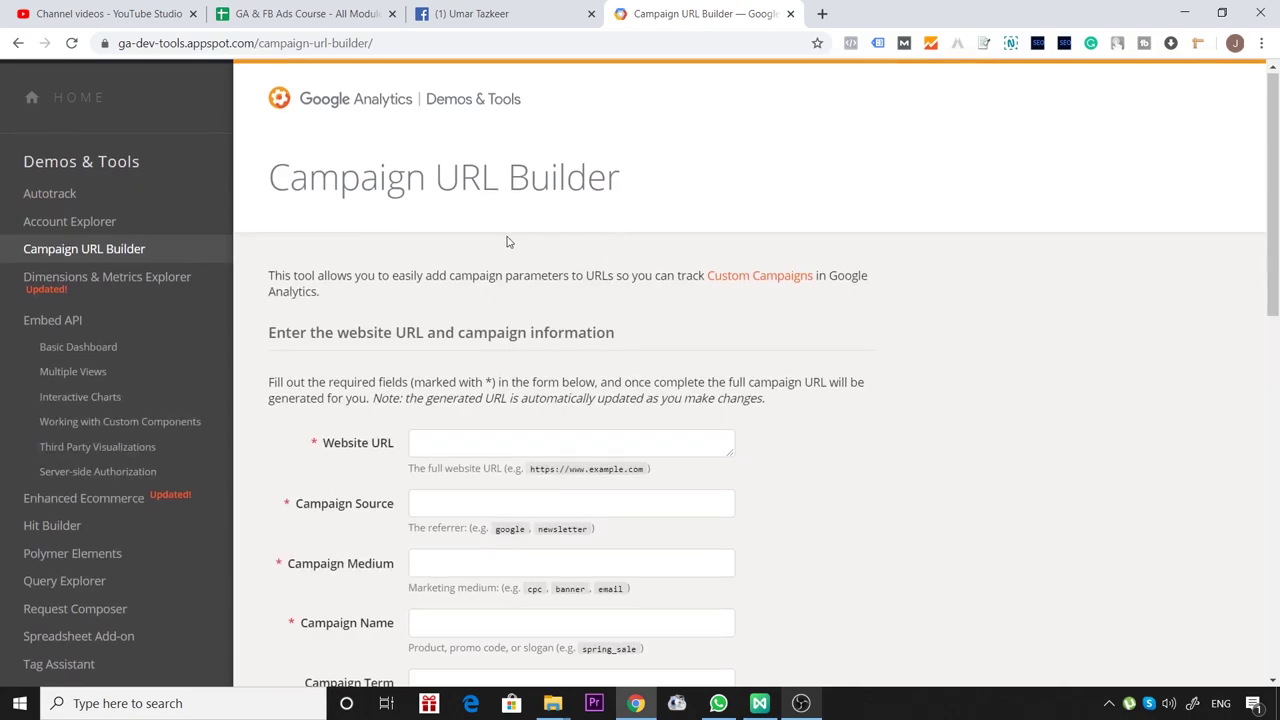
scroll(771, 370, down, 3)
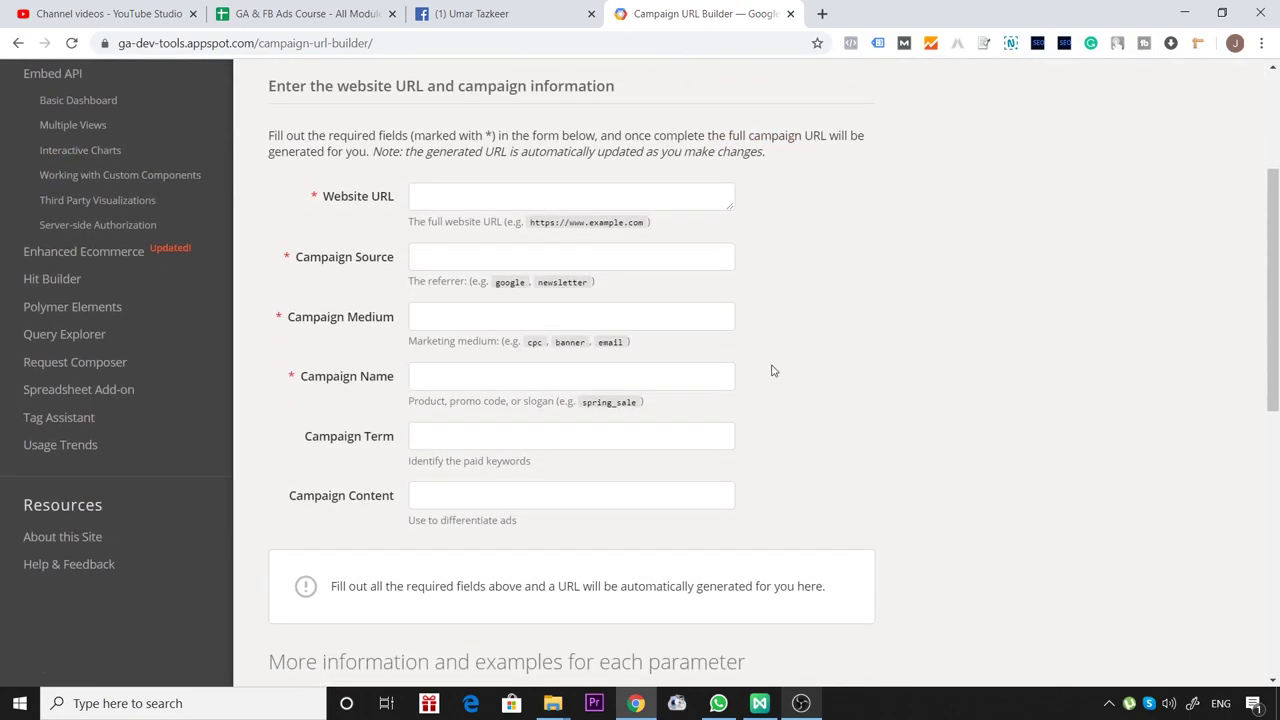
scroll(771, 370, down, 1)
scroll(771, 370, down, 1)
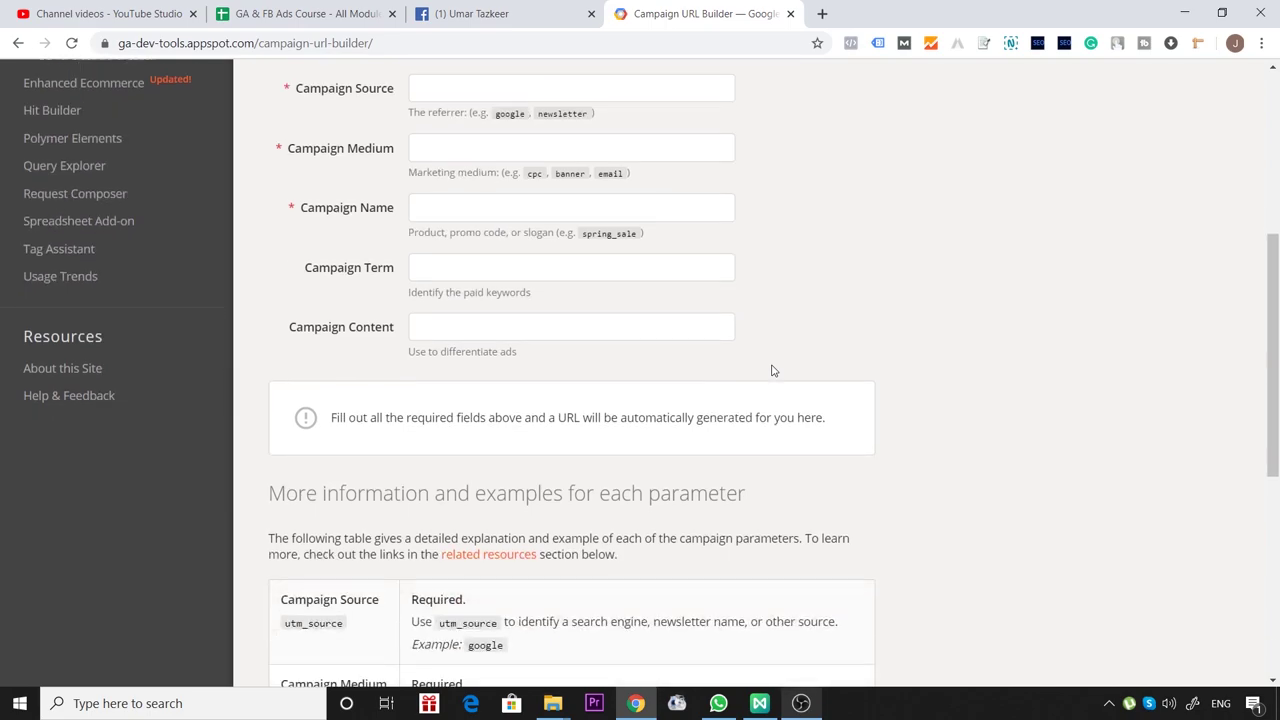
scroll(771, 370, up, 1)
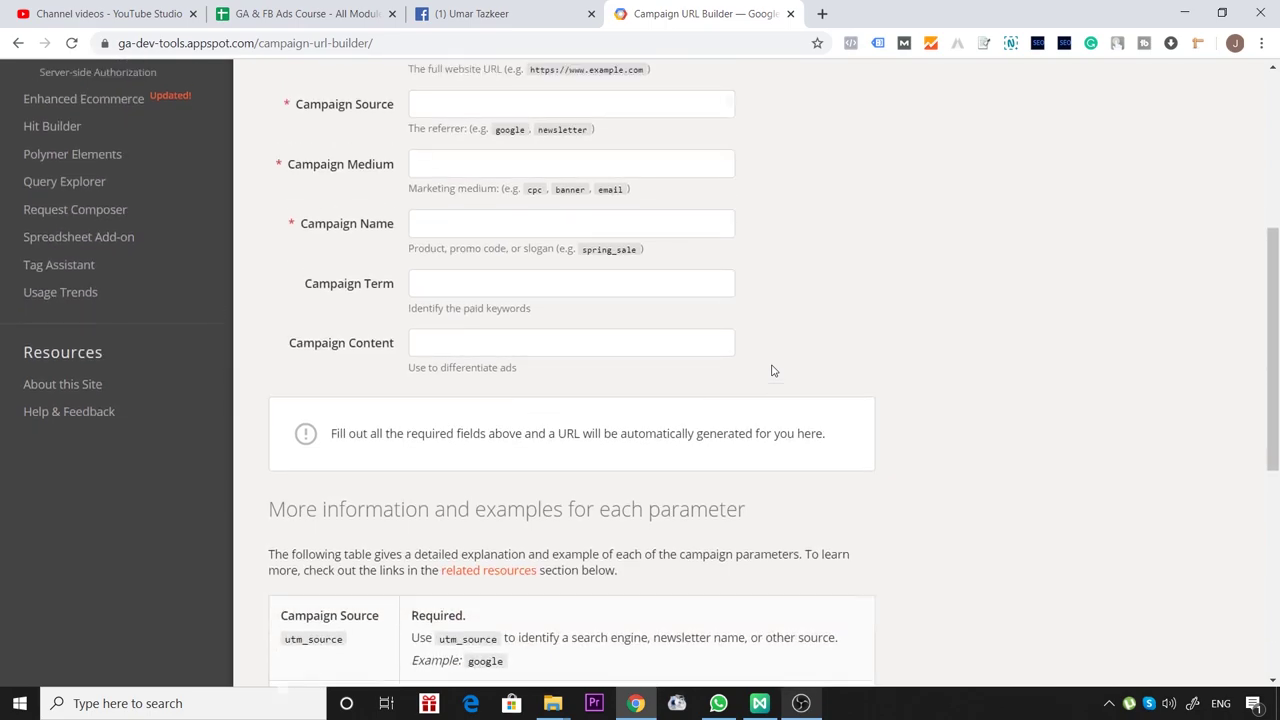
click(559, 149)
text(Www.umartazke)
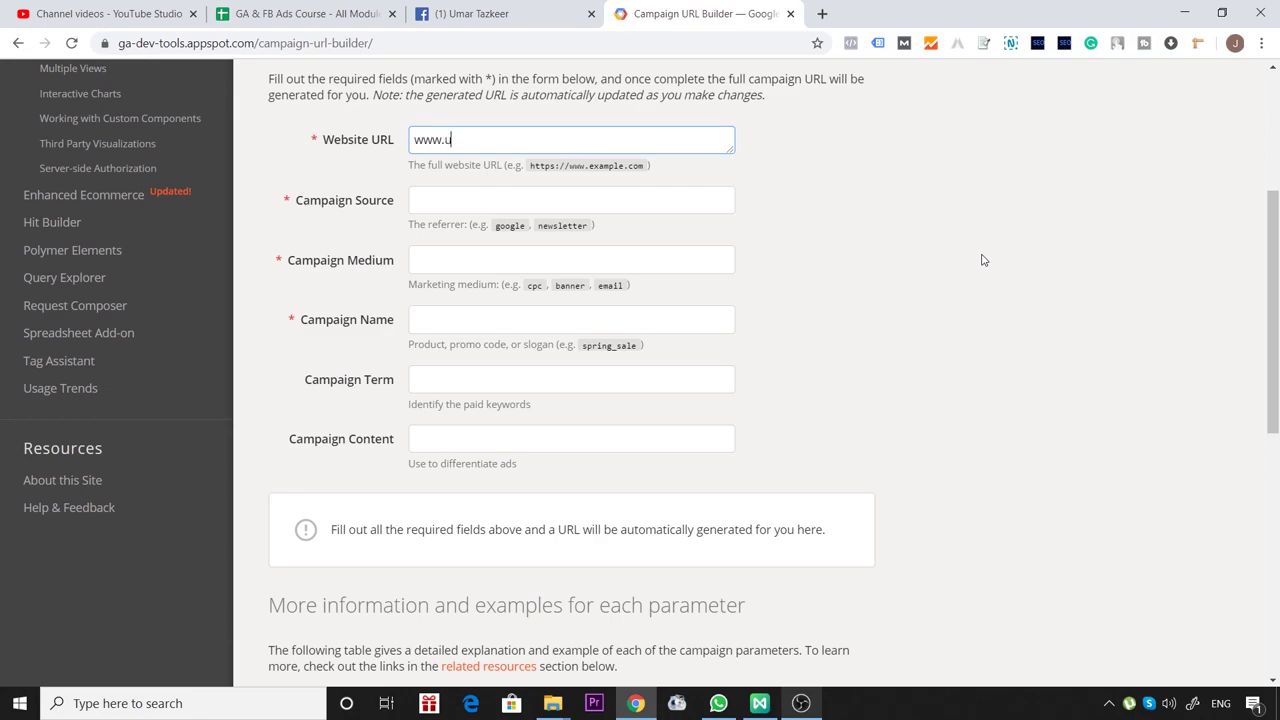
text(er.com/podcast)
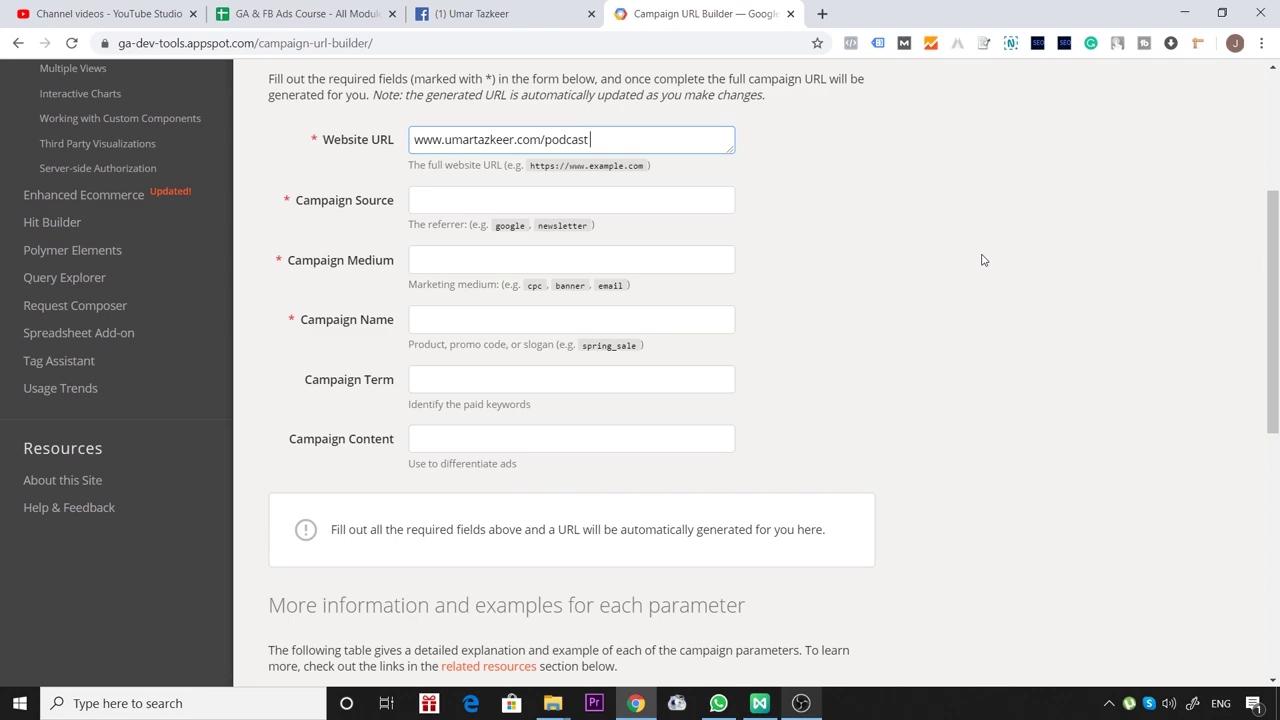
drag(541, 140, 446, 142)
key(BackSpace)
text(wscubetech)
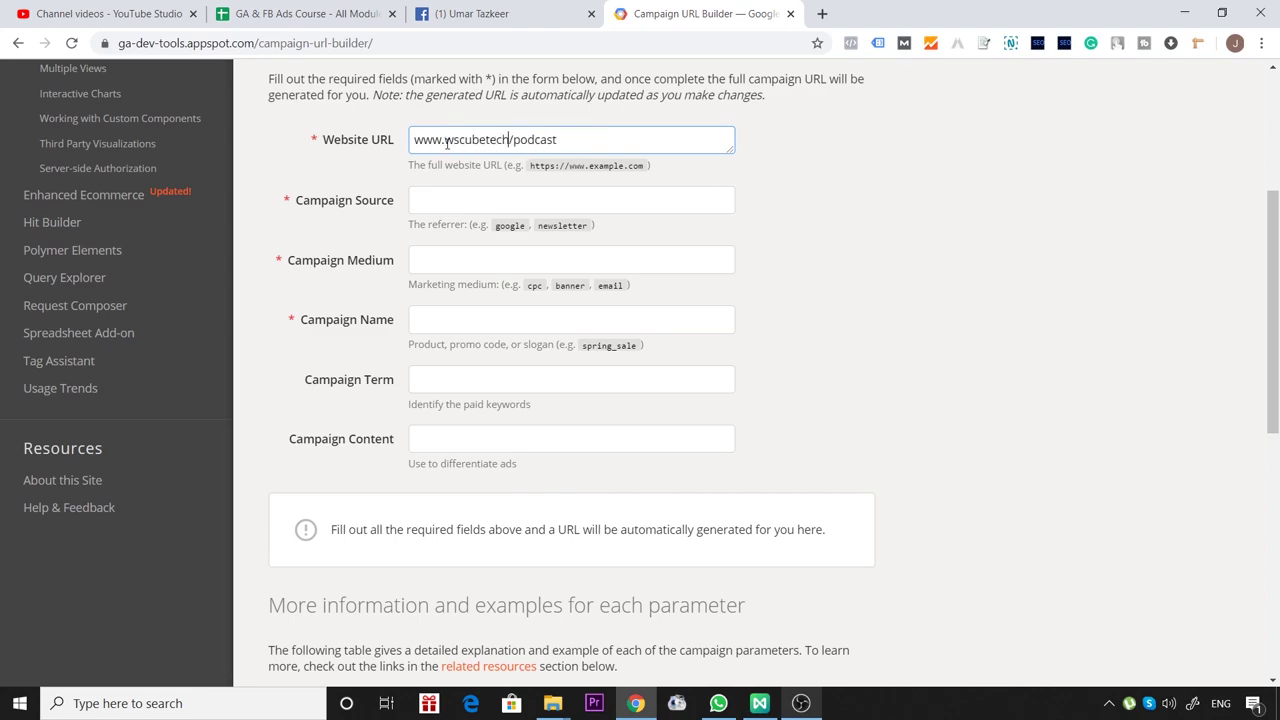
text(.com)
drag(588, 142, 318, 170)
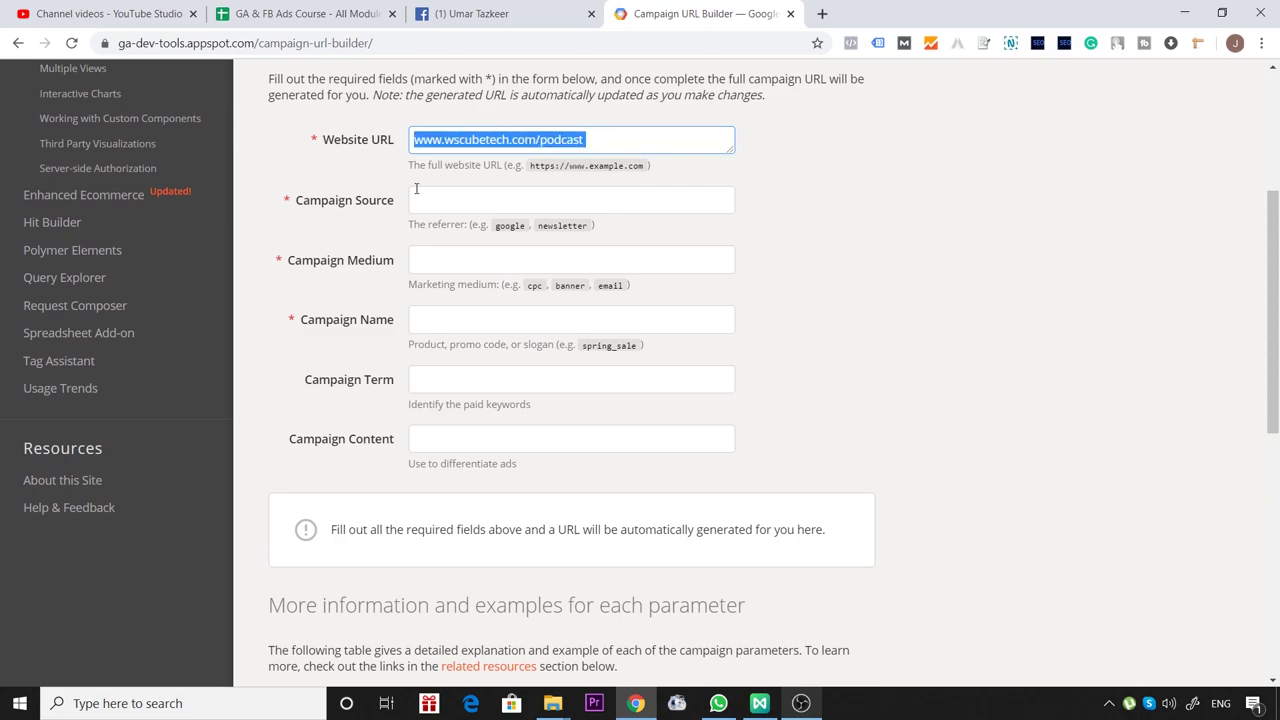
Set the campaign source to Facebook-organic
click(451, 210)
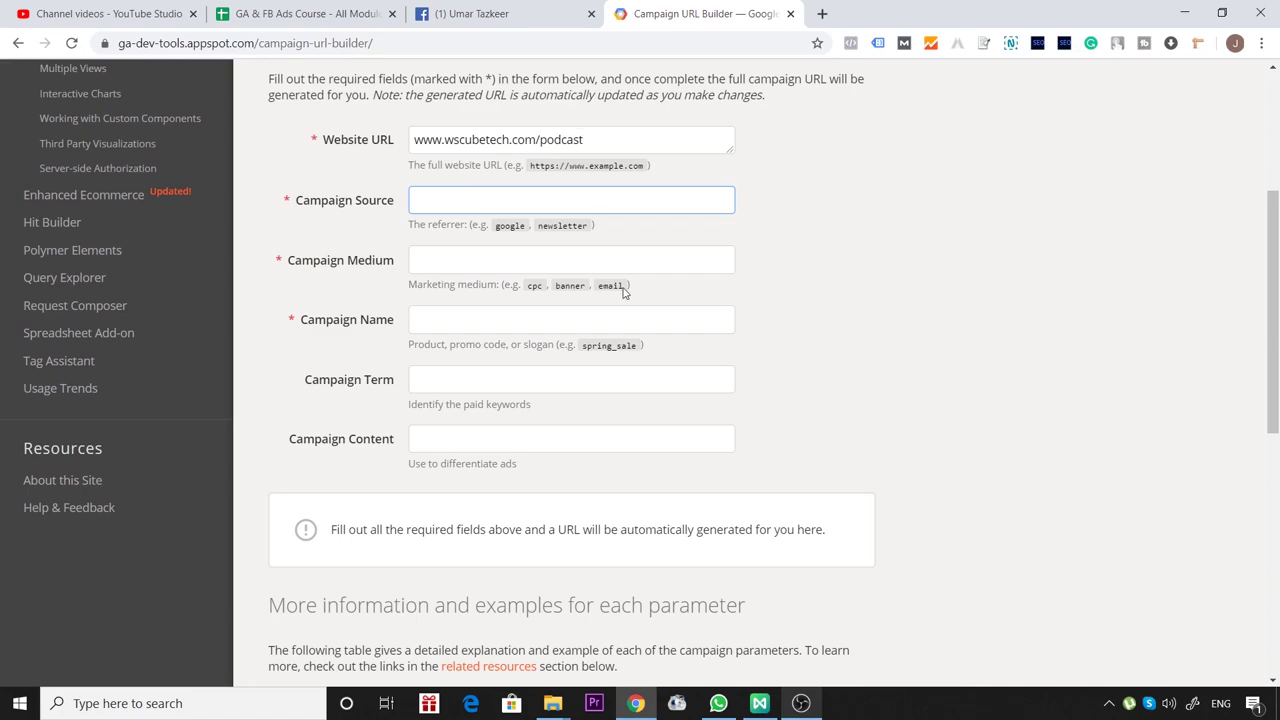
text(Facebook)
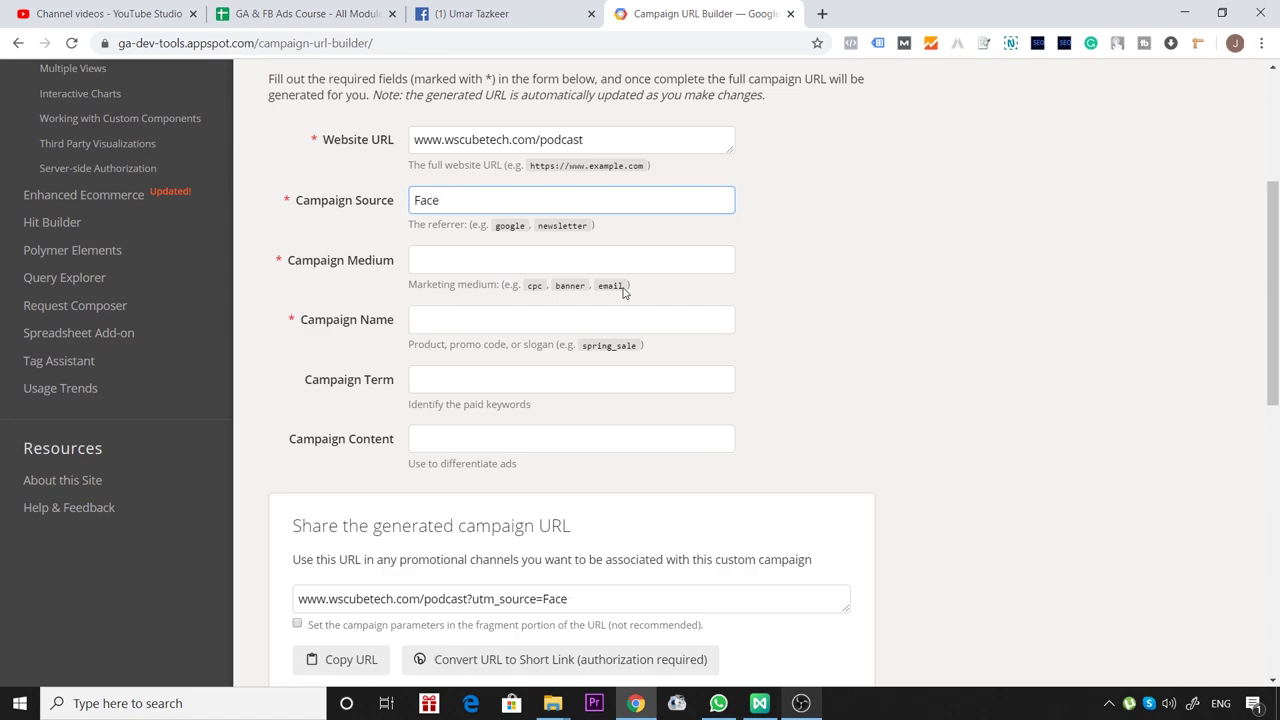
click(576, 270)
click(489, 206)
text(-organinc)
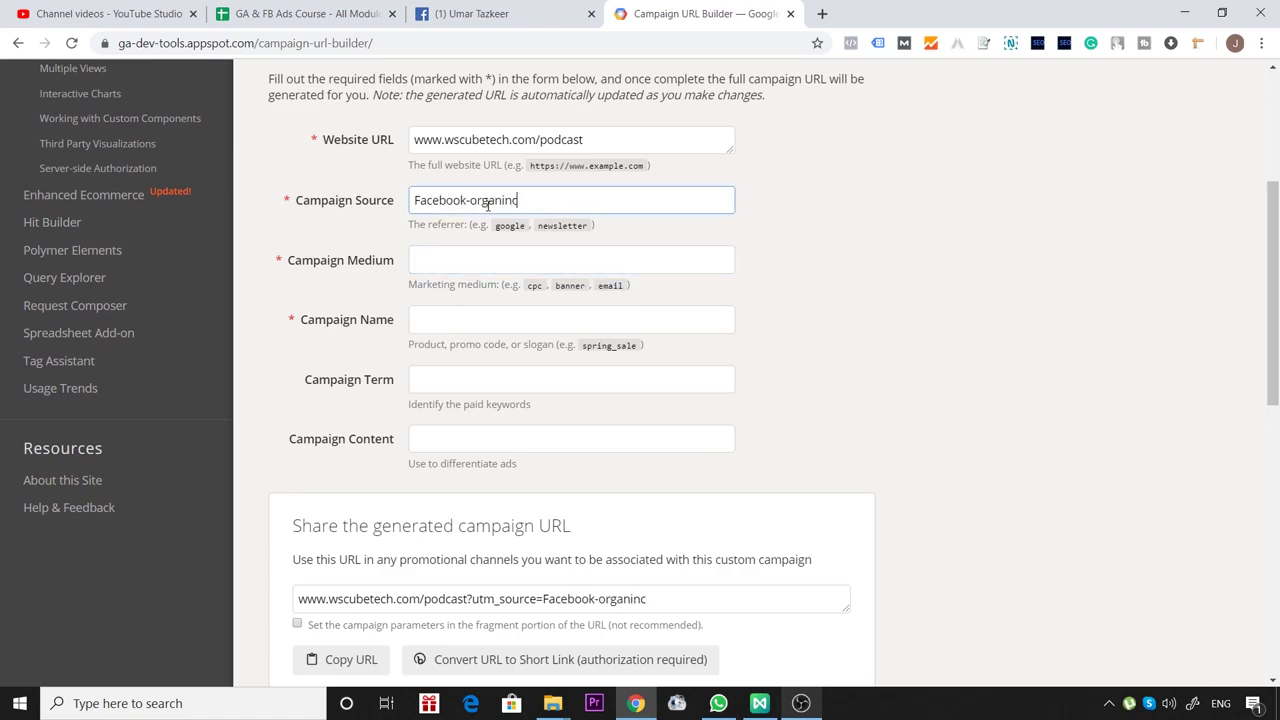
key(BackSpace)
key(BackSpace)
text(c)
Set the campaign medium to Organic
click(493, 268)
text(Orfaj)
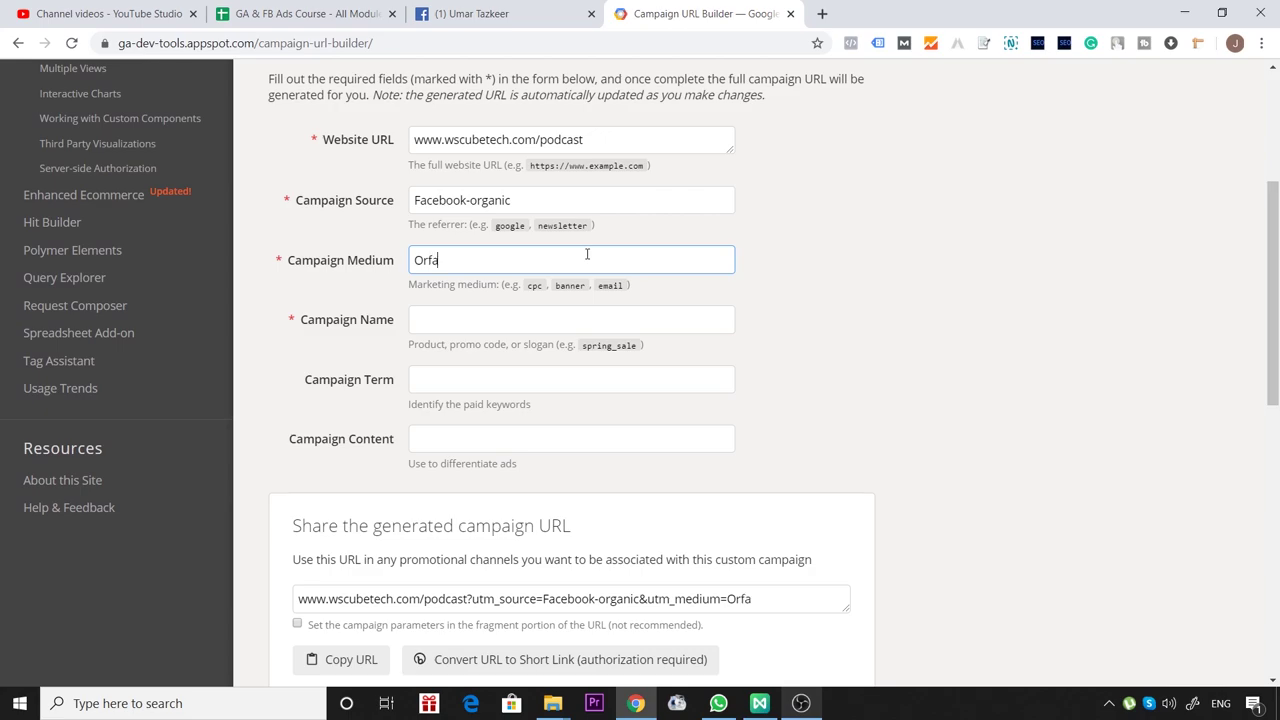
key(BackSpace)
key(BackSpace)
key(BackSpace)
text(ganic)
Set the campaign name to Organic
scroll(757, 333, down, 1)
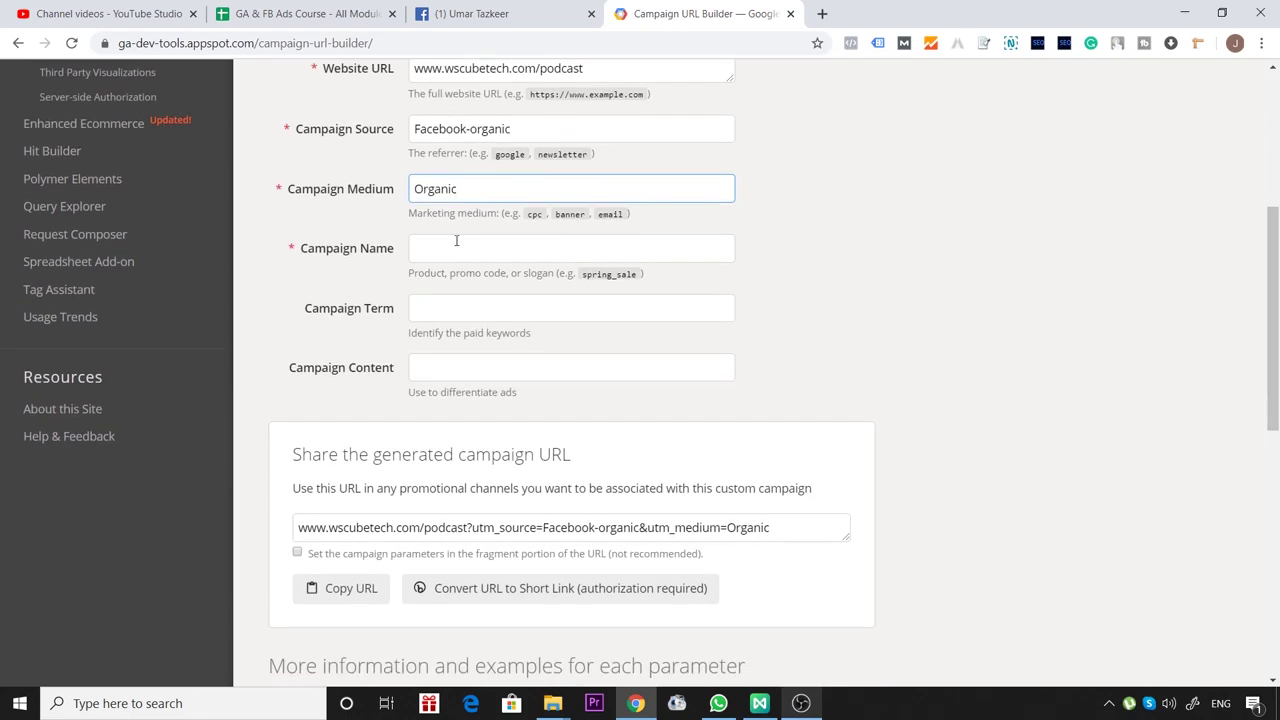
scroll(755, 439, down, 1)
click(467, 228)
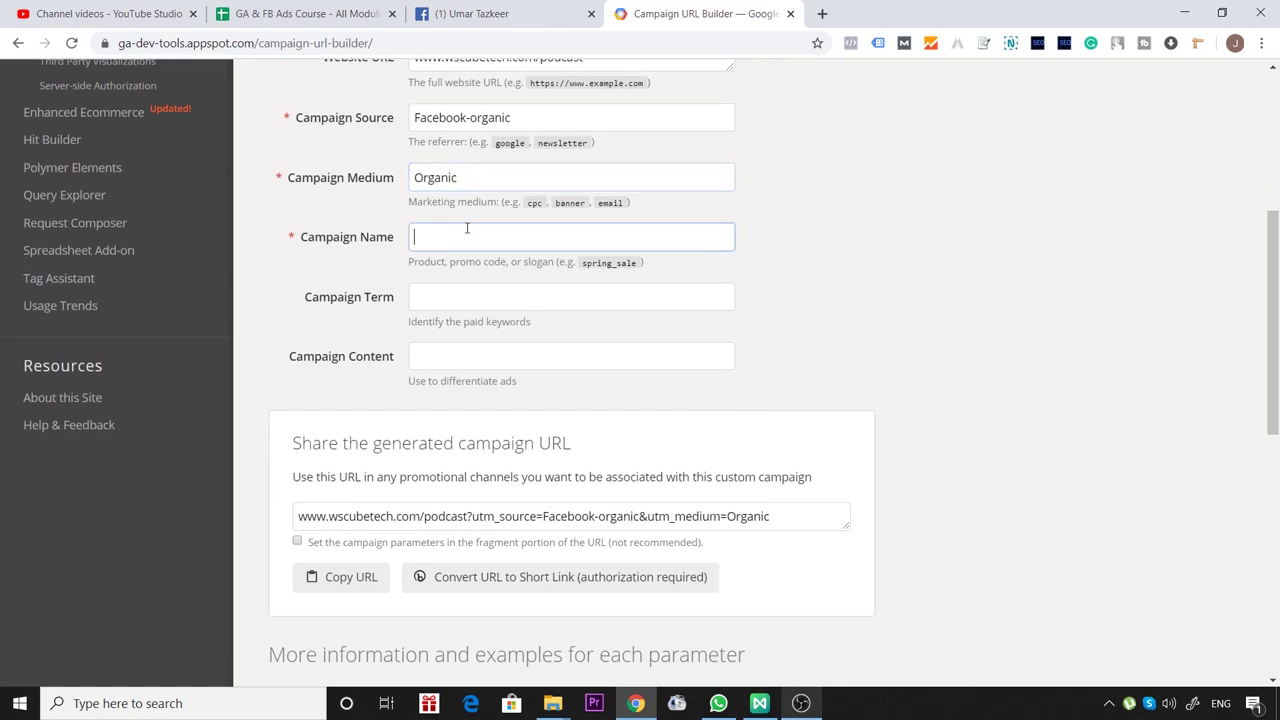
text(Organic)
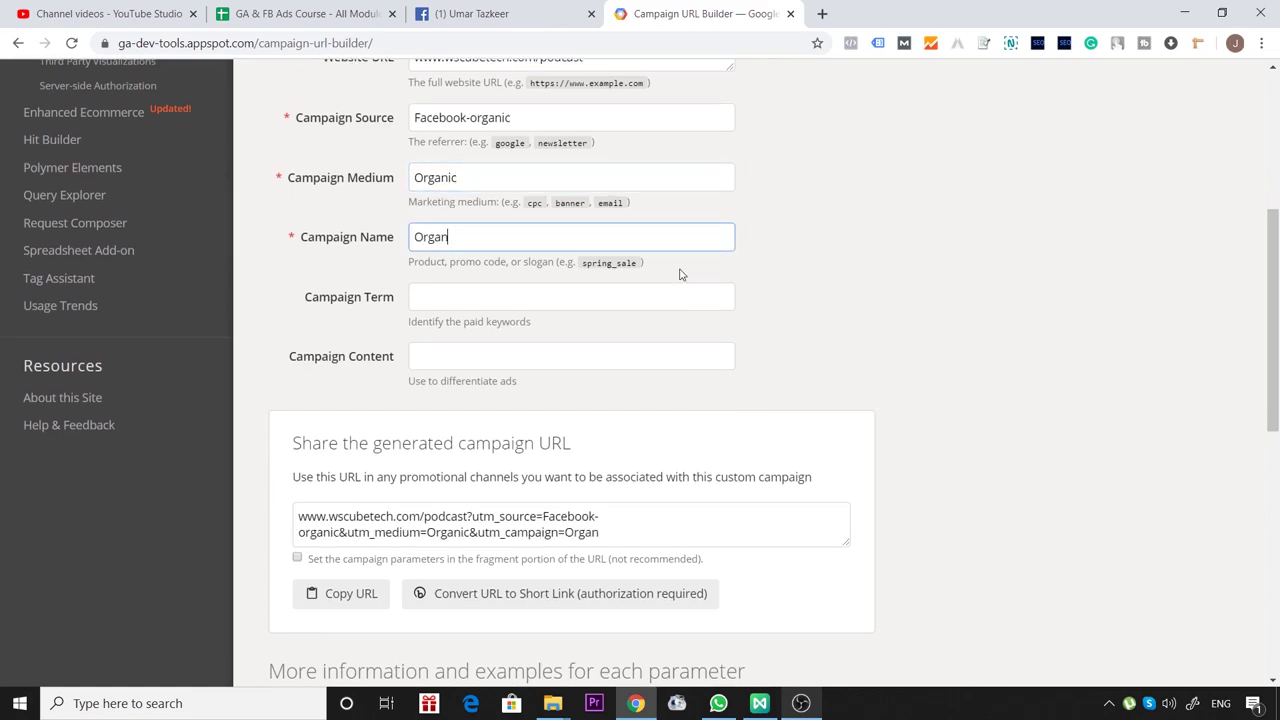
click(751, 316)
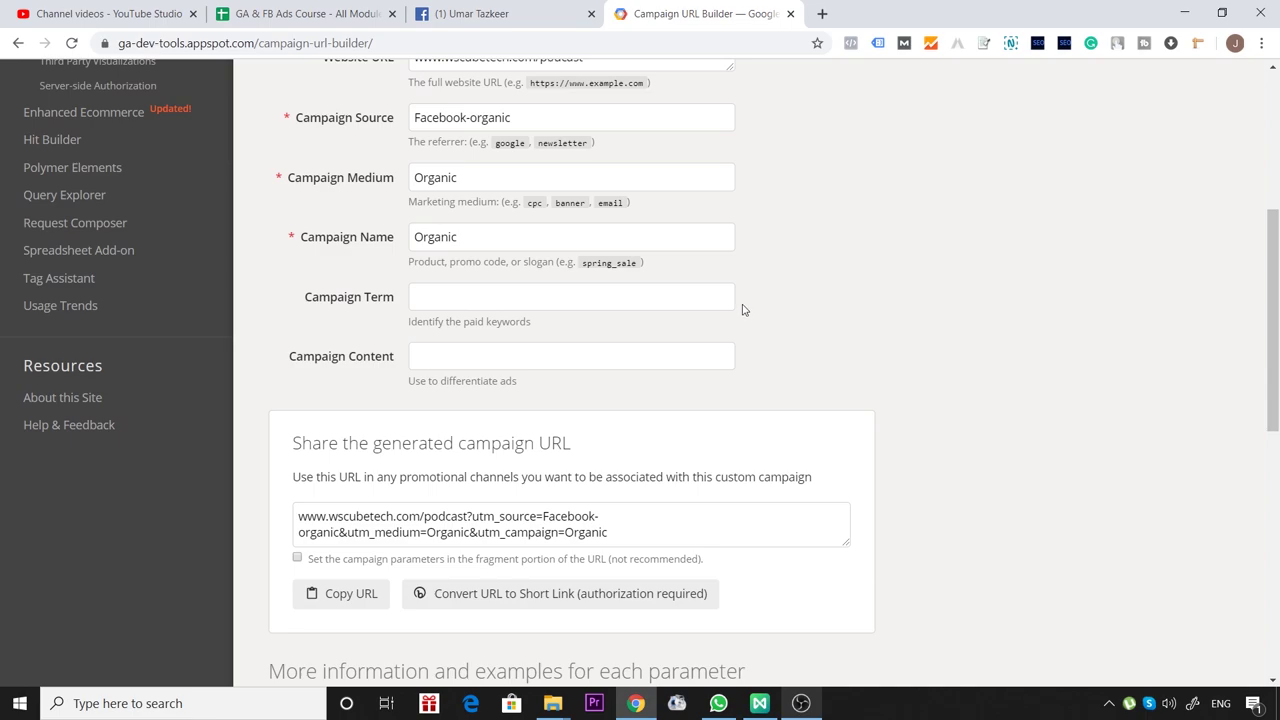
Review the filled-in website URL and campaign source, and copy the generated campaign URL
scroll(743, 308, up, 3)
drag(708, 343, 400, 347)
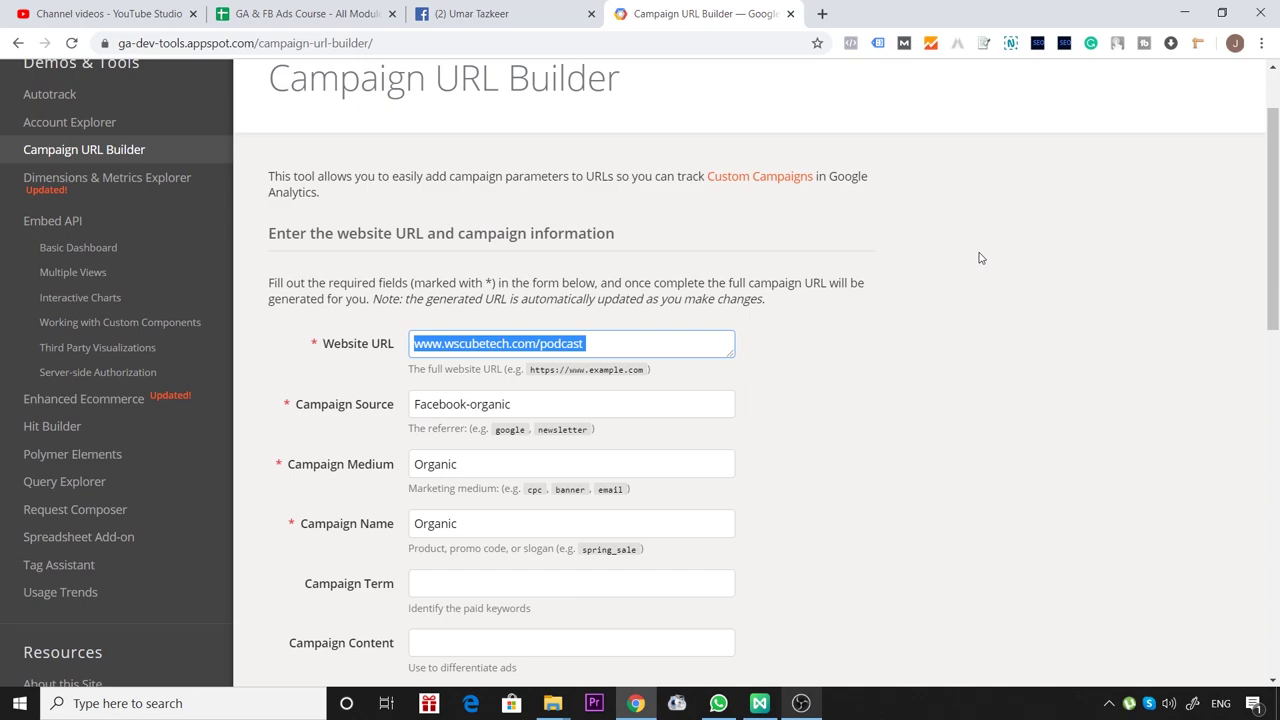
double_click(490, 404)
key(Right)
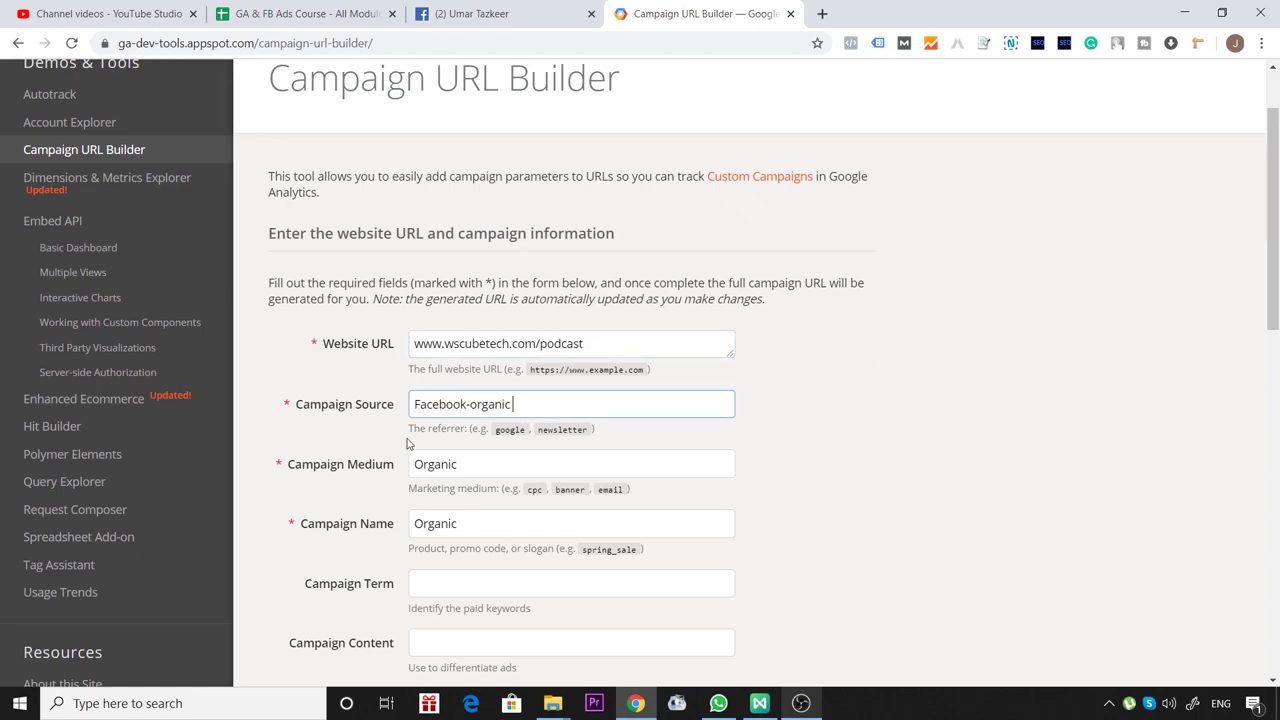
scroll(680, 409, down, 1)
scroll(812, 391, down, 2)
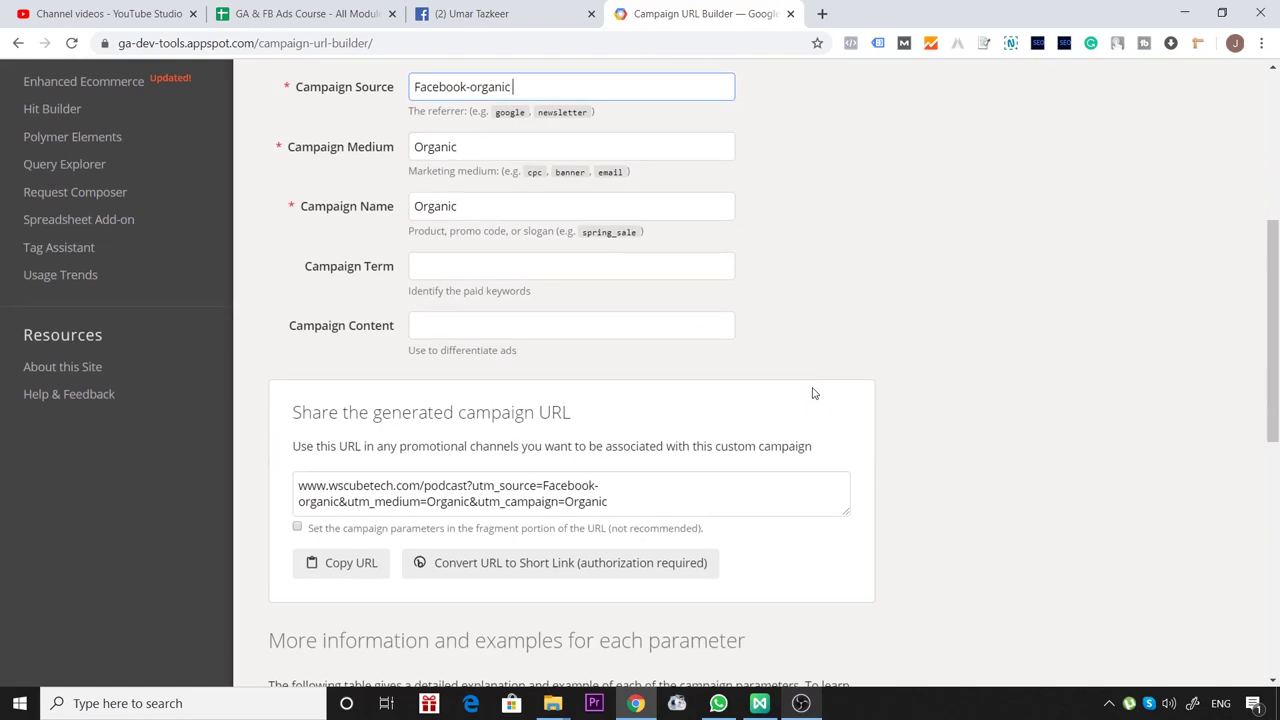
click(497, 487)
key(ctrl+c)
click(497, 487)
drag(640, 500, 341, 487)
click(347, 566)
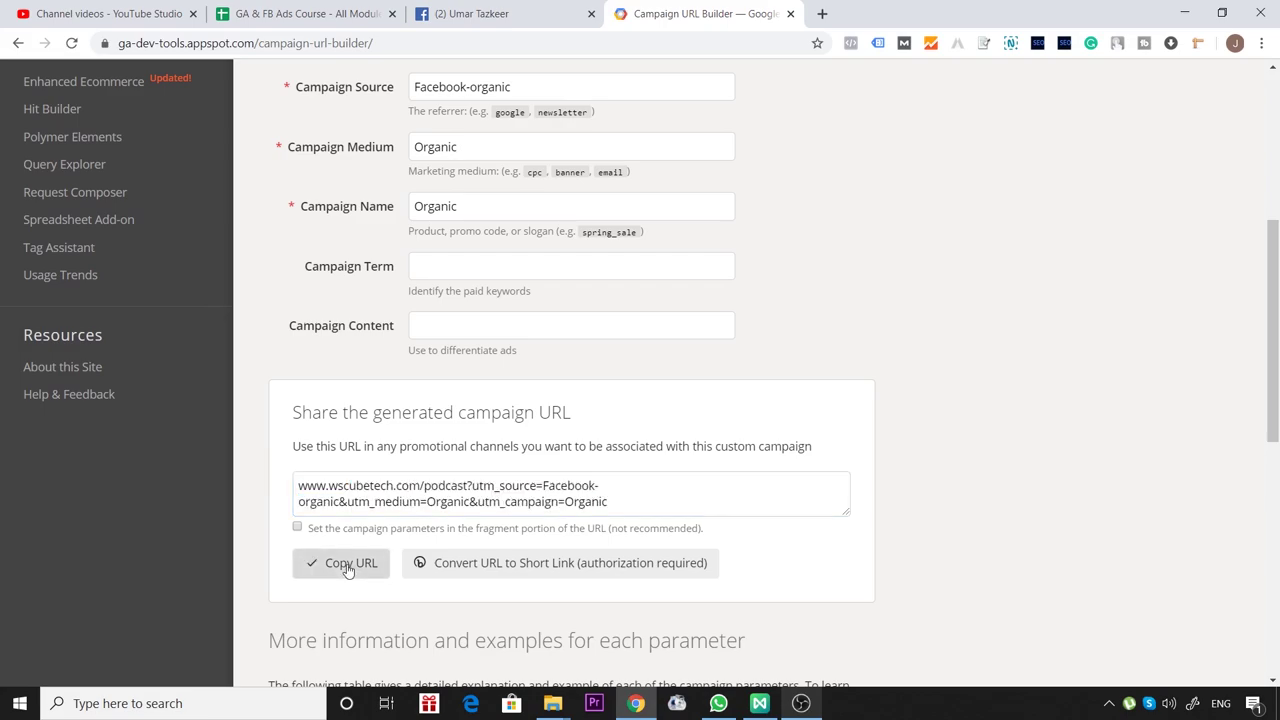
Open a new Notepad document and paste the copied campaign URL after the label "URl creation ="
click(201, 702)
text(m)
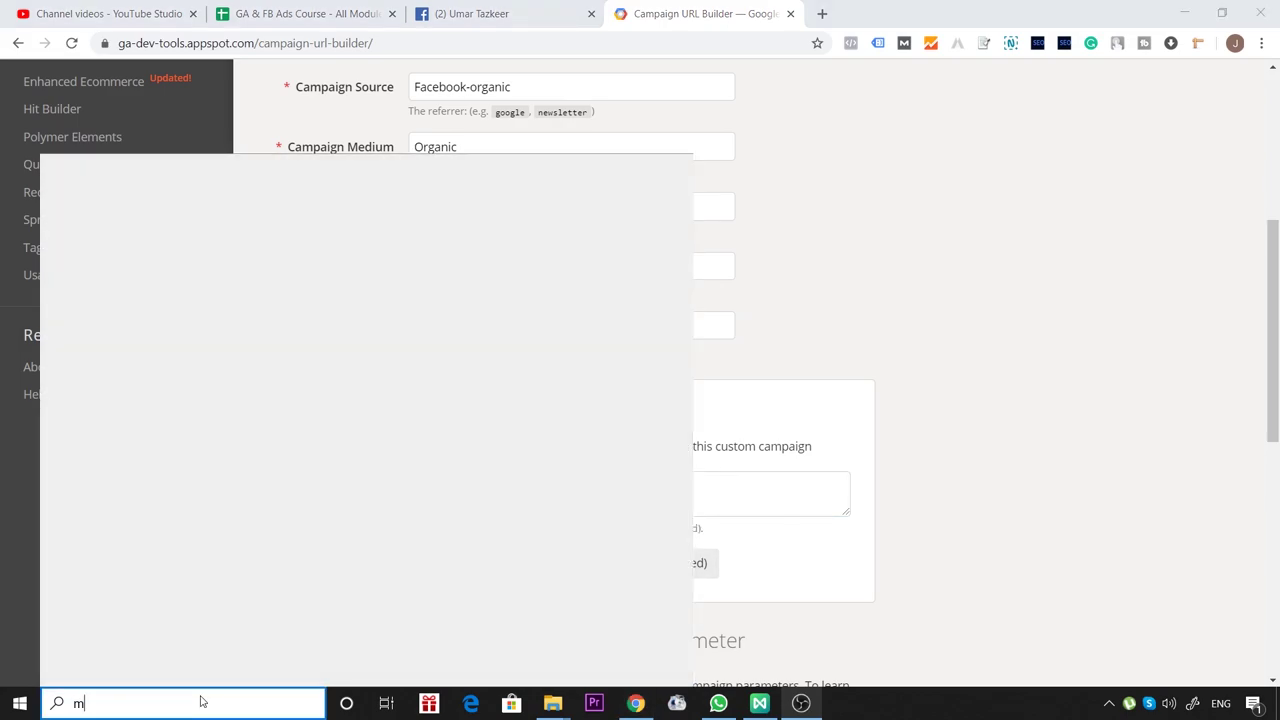
key(BackSpace)
text(notepea)
key(BackSpace)
key(BackSpace)
text(ad)
key(Return)
text(URl create)
key(BackSpace)
text(ion =)
key(ctrl+v)
Add the label "Facebook =" below the pasted URL, leaving three blank lines between them
key(Return)
key(Return)
key(Return)
key(Return)
text(Facebook )
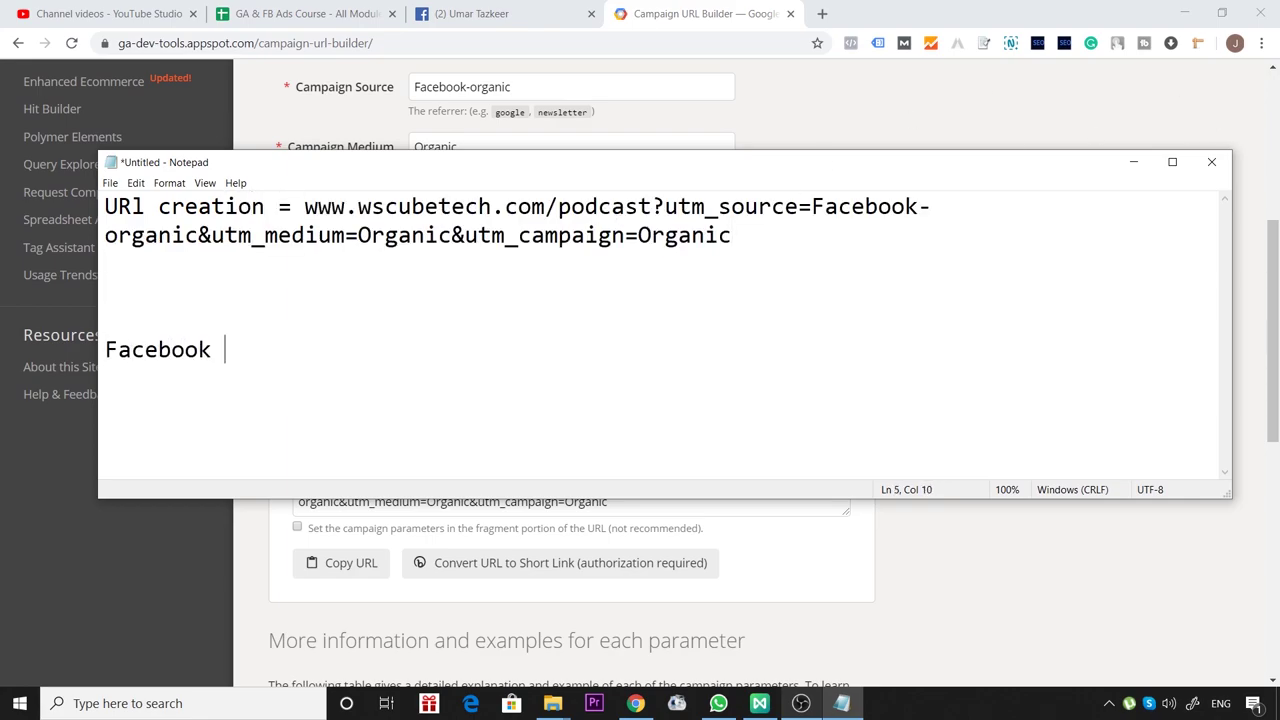
text(=)
drag(305, 206, 760, 224)
click(490, 235)
Add the line "Facebook organic" below the "Facebook =" label, separated by one blank line
click(270, 349)
text(\)
key(BackSpace)
key(Return)
key(Return)
text(Dace)
key(BackSpace)
key(BackSpace)
key(BackSpace)
key(BackSpace)
text(Facebook organic)
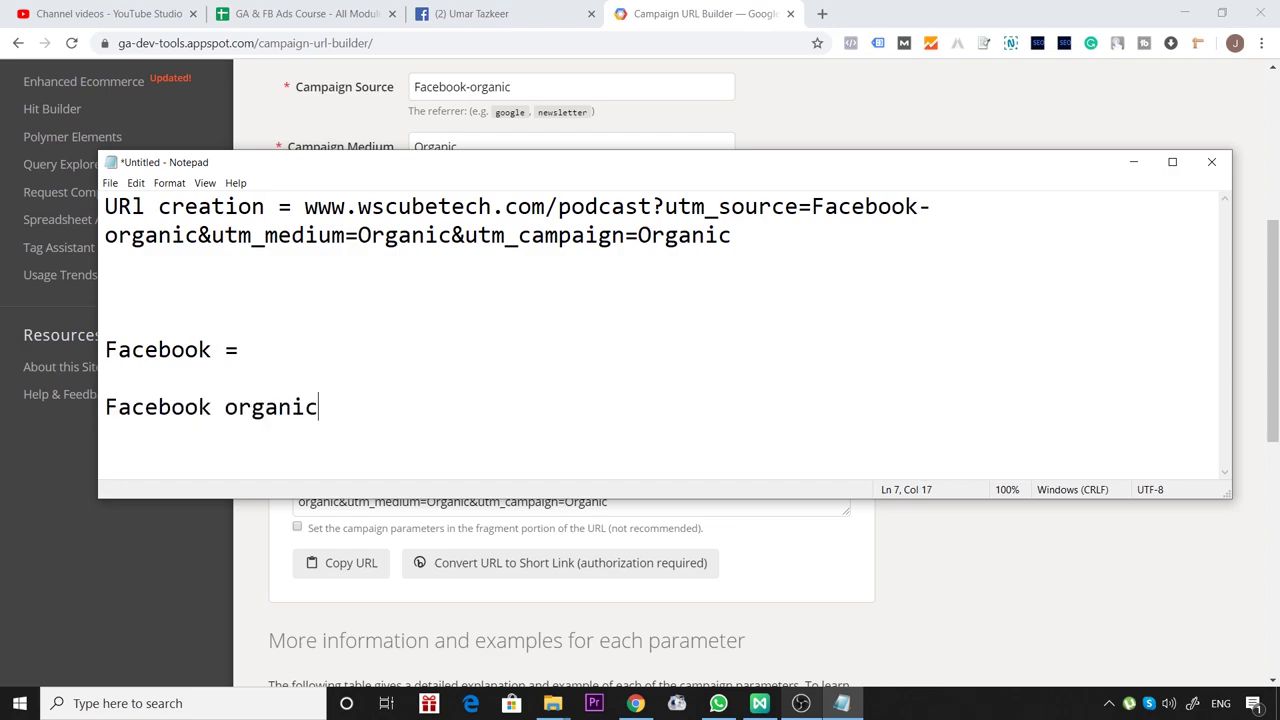
Add two more lines, each reading "organic", under the "Facebook organic" line
key(Return)
text(r)
key(BackSpace)
text(p)
key(BackSpace)
text(or)
text(ganic)
key(Return)
text(organic)
Remove two blank lines above the "Facebook =" label and the blank line below it
click(323, 308)
key(BackSpace)
key(Delete)
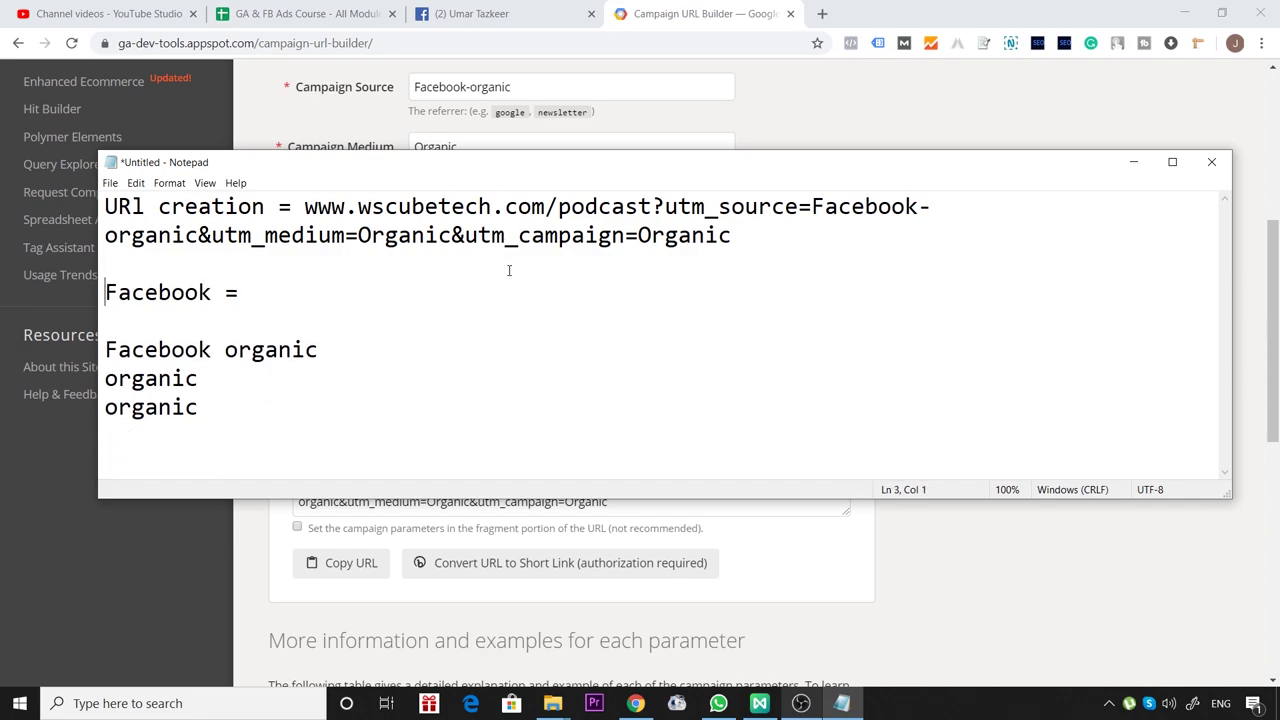
key(Down)
key(BackSpace)
key(Down)
key(Down)
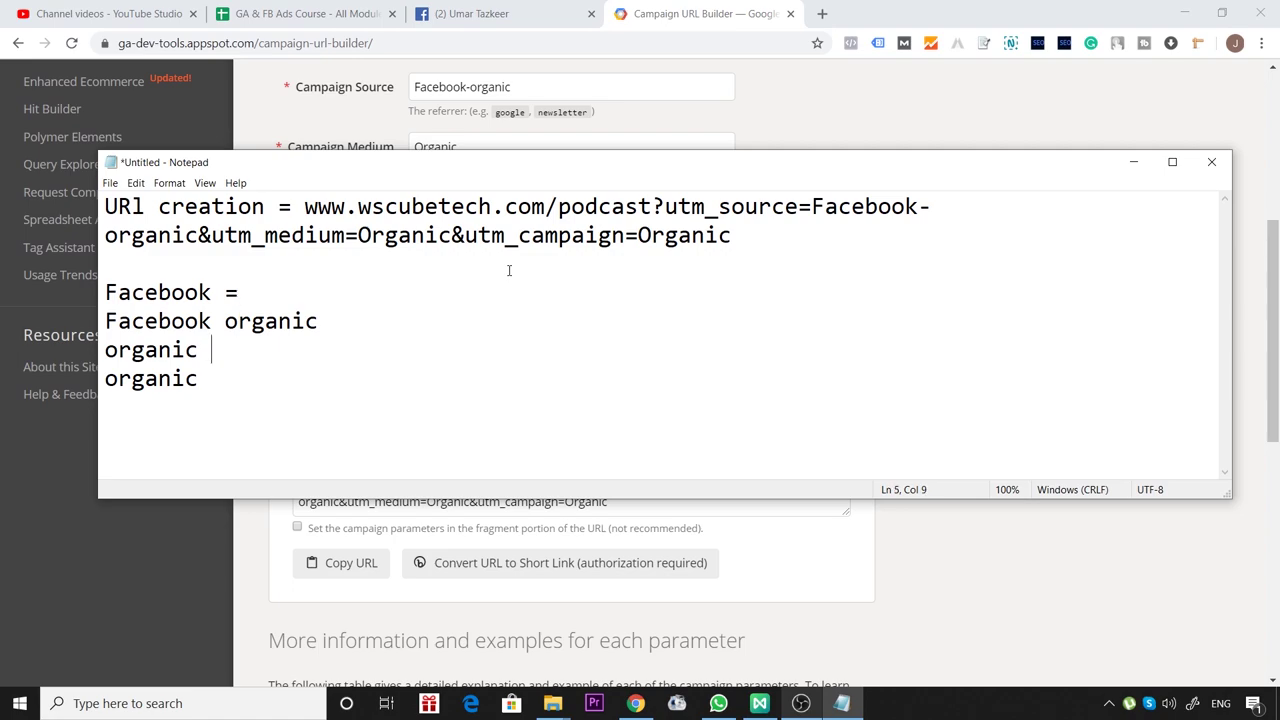
Add the label "instagram" below the last "organic" line, leaving two blank lines between them
drag(270, 360, 115, 321)
click(263, 373)
key(Return)
key(Return)
key(Return)
text(inst)
key(BackSpace)
text(tagram)
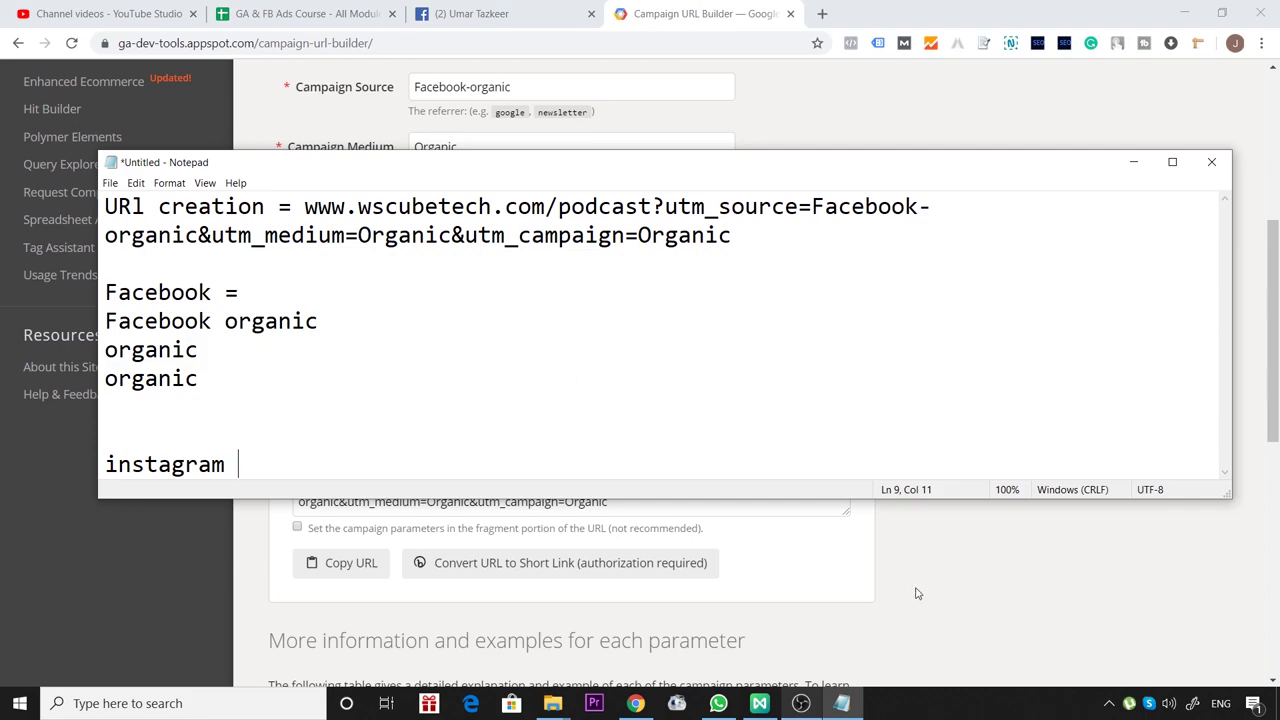
Return to the campaign form in the browser and change the campaign source to Instagram-organic
click(898, 582)
scroll(460, 215, up, 2)
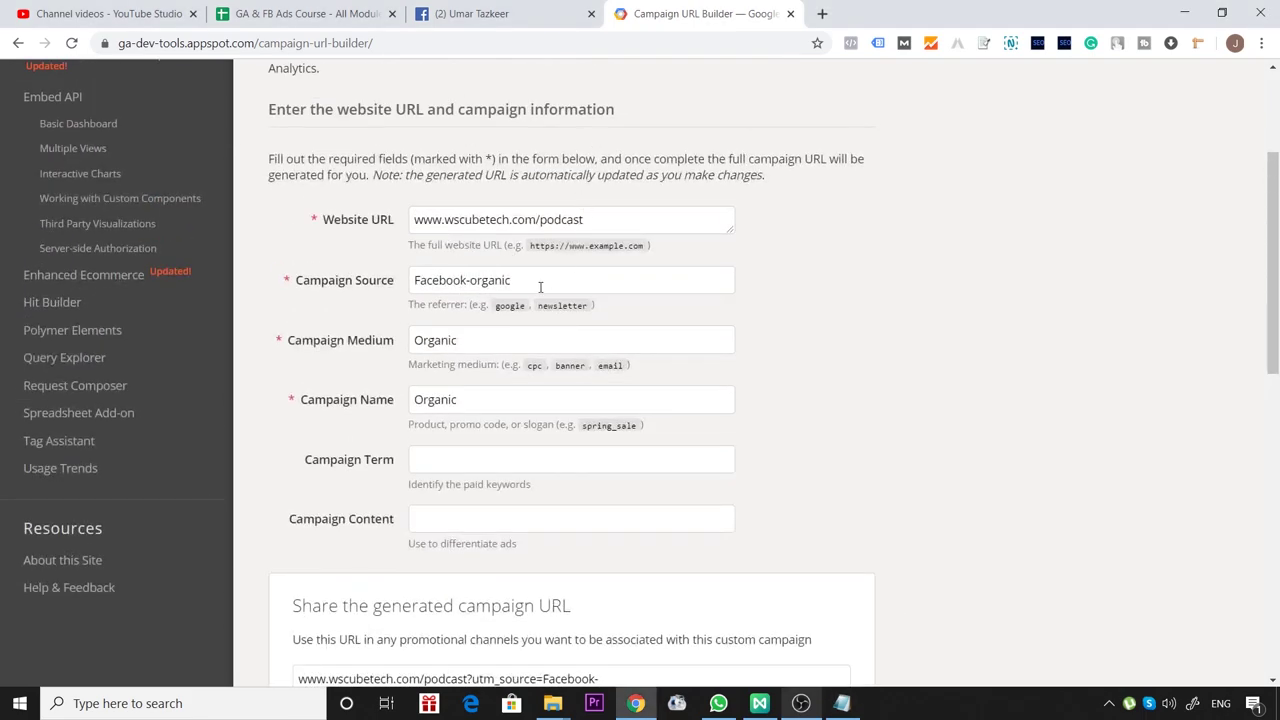
drag(463, 285, 243, 271)
key(BackSpace)
text(Instagram)
key(ctrl+a)
click(463, 340)
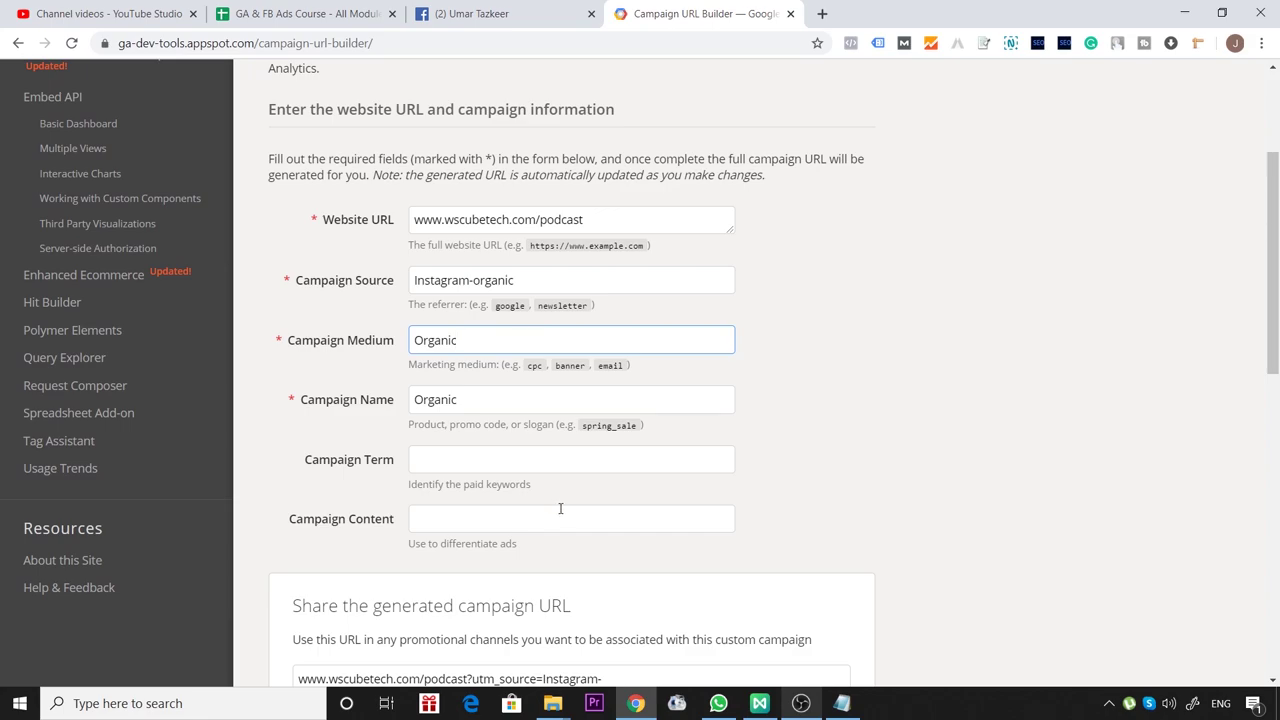
Copy the generated Instagram campaign URL and paste it into the Notepad document after "instagram ="
scroll(555, 505, down, 3)
click(533, 397)
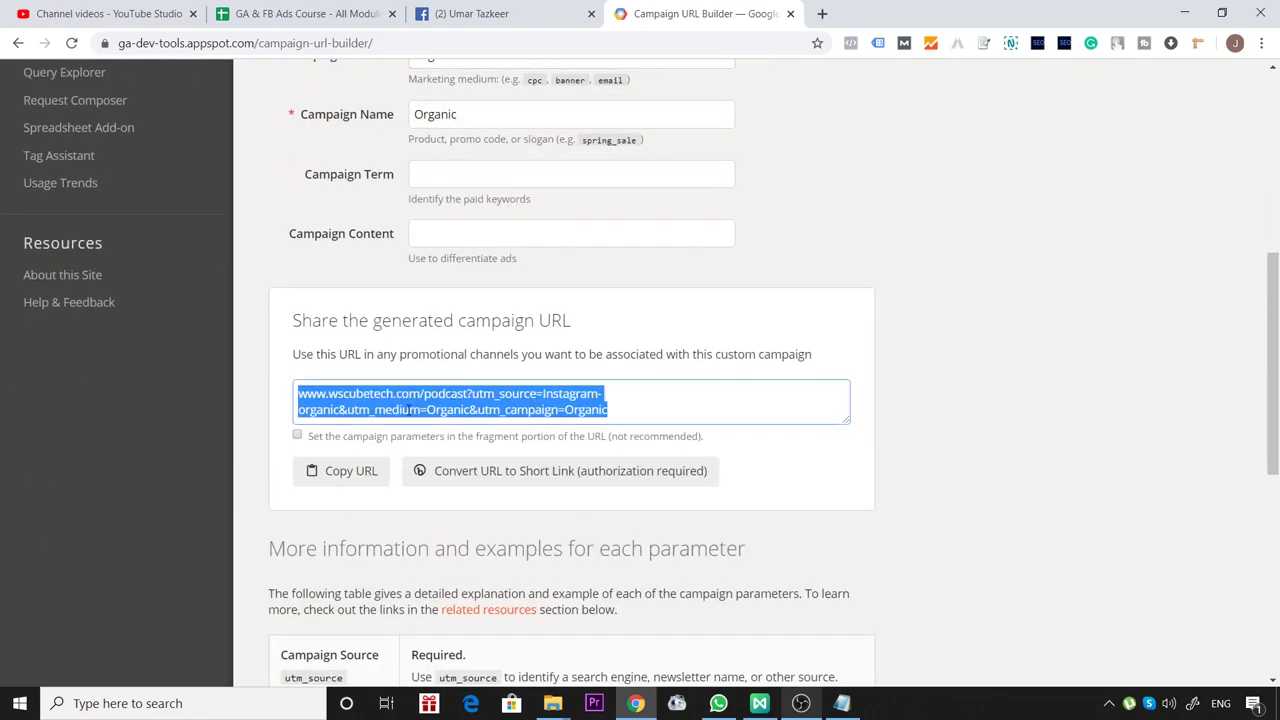
key(ctrl+c)
click(842, 703)
key(ctrl+v)
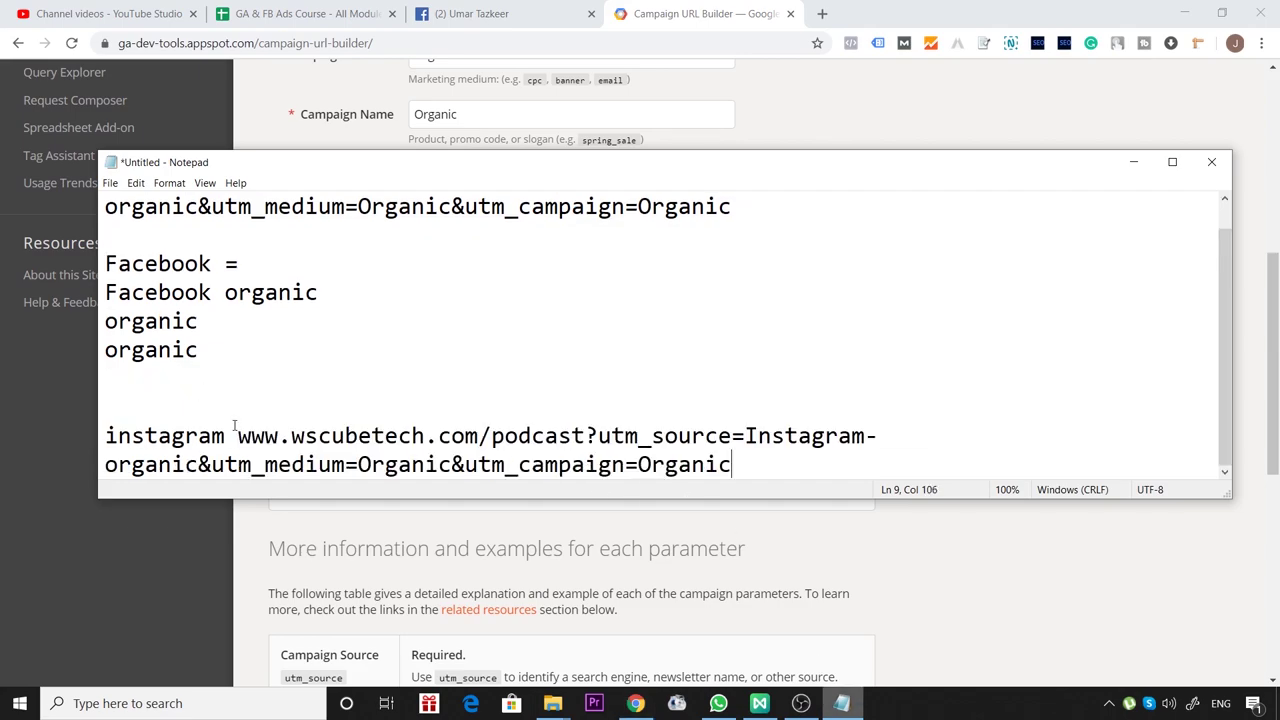
text(=)
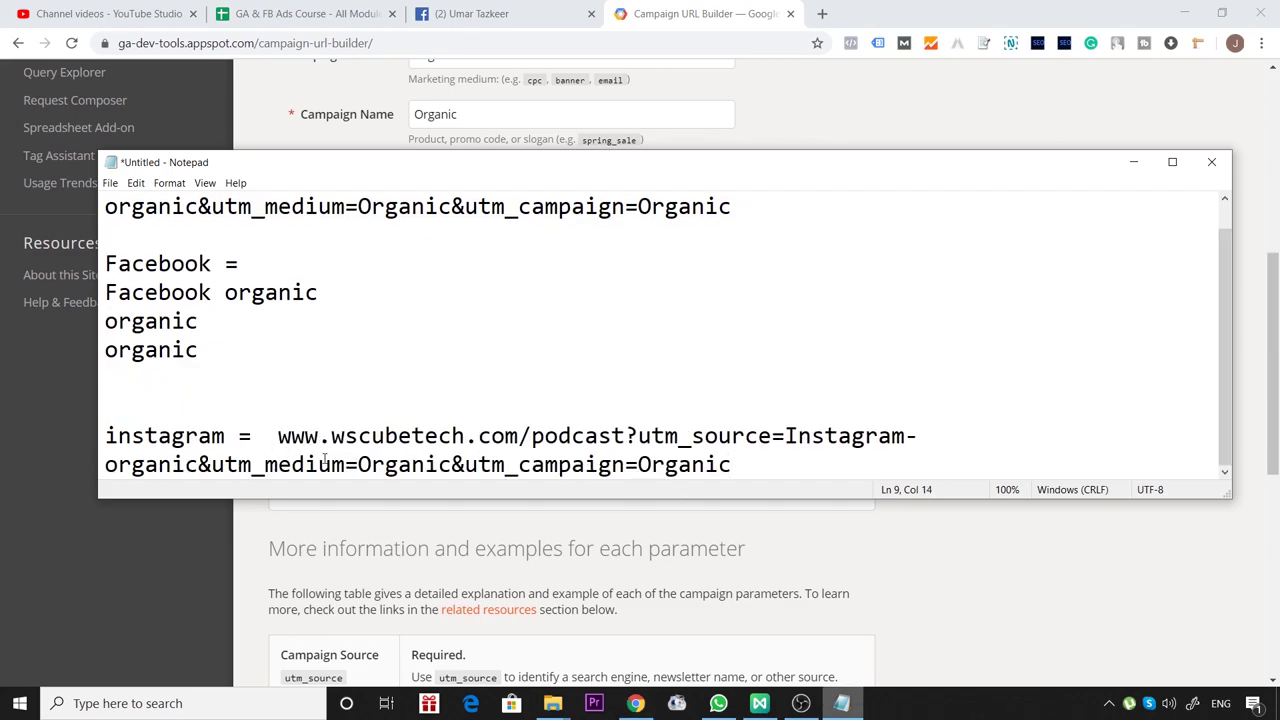
Examine the pasted Instagram URL, comparing its base address with the UTM parameters after the question mark
mouse_move(279, 436)
mouse_down()
mouse_move(627, 432)
mouse_move(516, 445)
mouse_move(279, 436)
mouse_up()
click(626, 432)
click(623, 325)
mouse_move(626, 436)
mouse_down()
mouse_move(737, 474)
mouse_move(630, 436)
mouse_up()
click(750, 468)
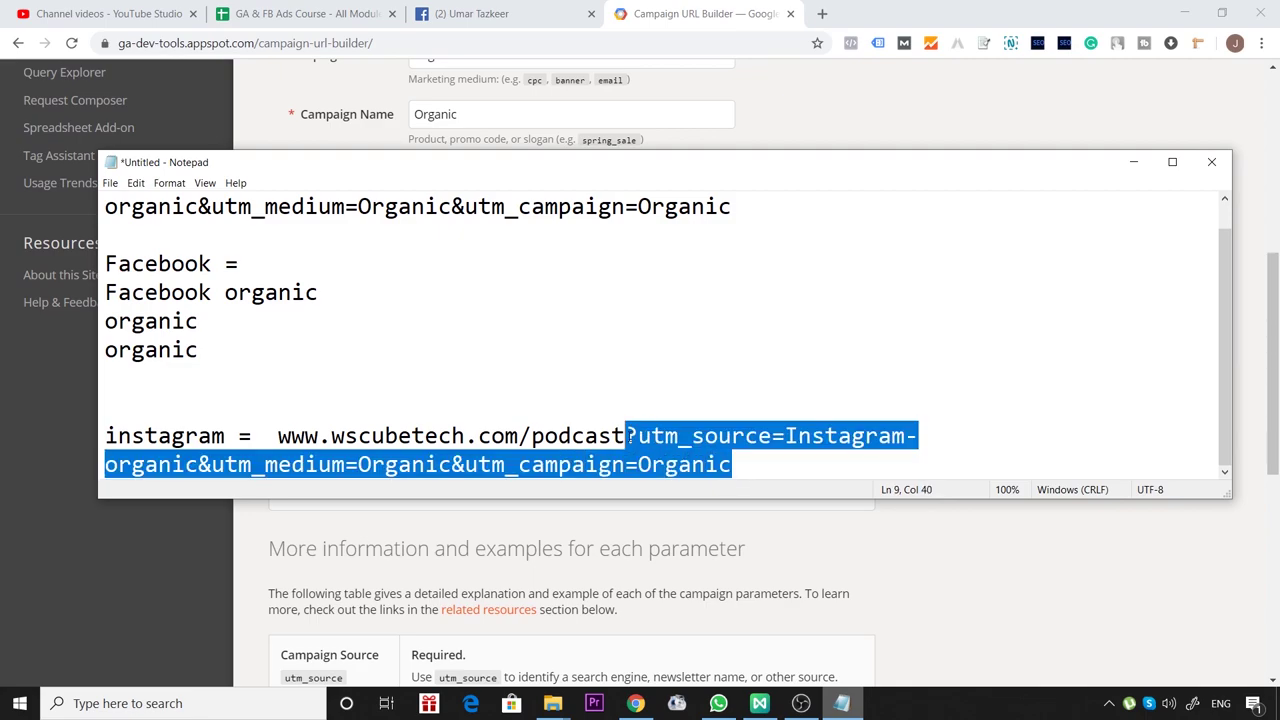
click(628, 436)
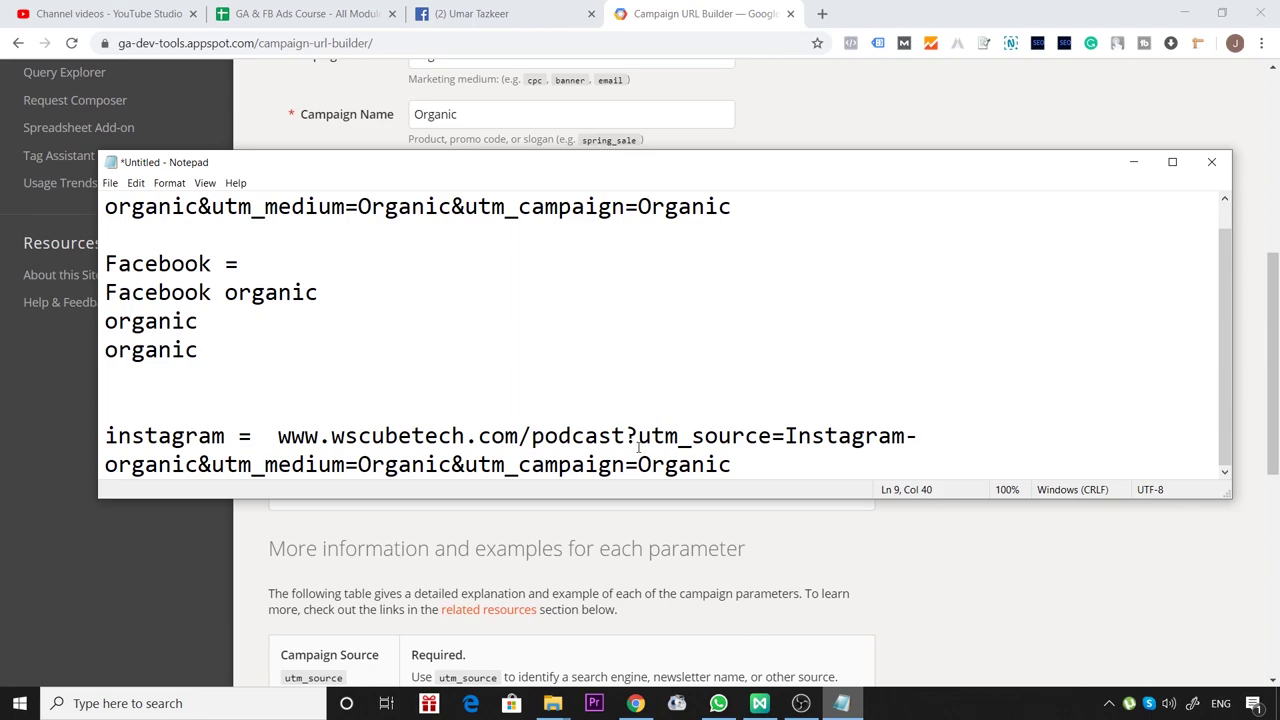
mouse_move(278, 436)
mouse_down()
mouse_move(586, 437)
mouse_move(777, 463)
mouse_move(278, 436)
mouse_up()
click(685, 464)
click(257, 400)
click(280, 436)
key(Up)
Minimize Notepad and bring the generated campaign URL section of the form back into view
scroll(855, 578, down, 3)
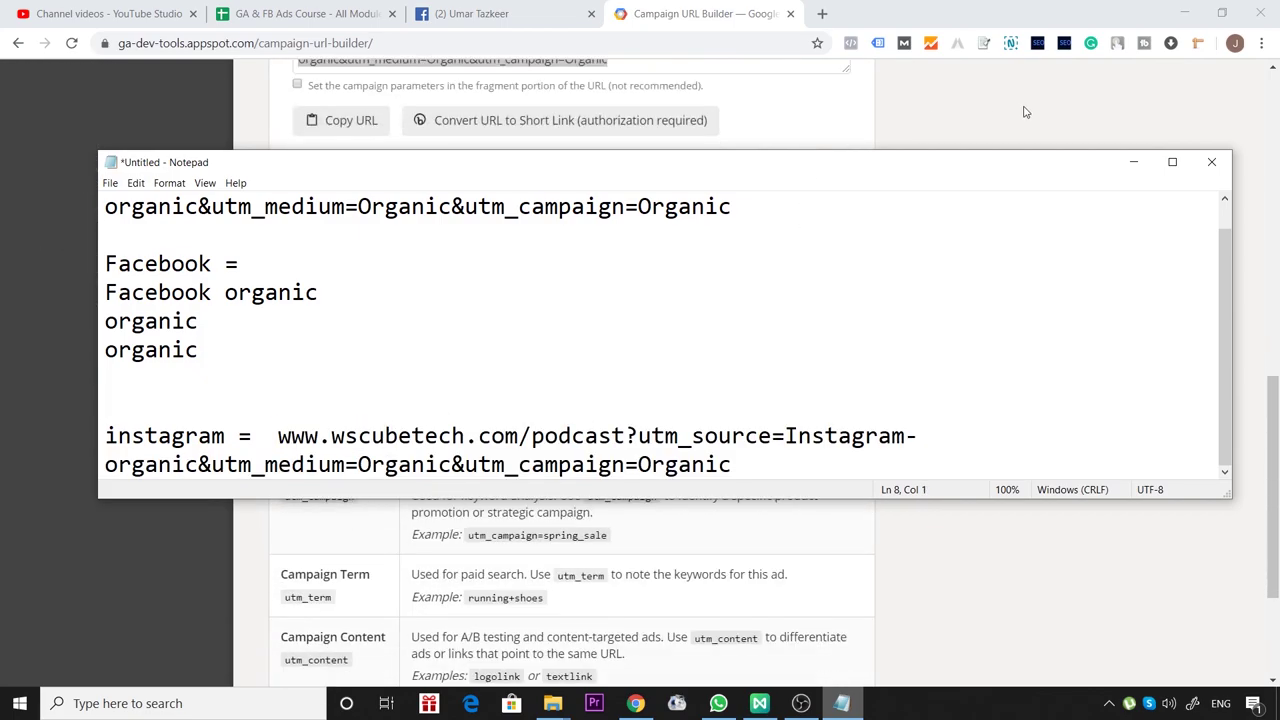
click(1133, 161)
scroll(654, 202, up, 3)
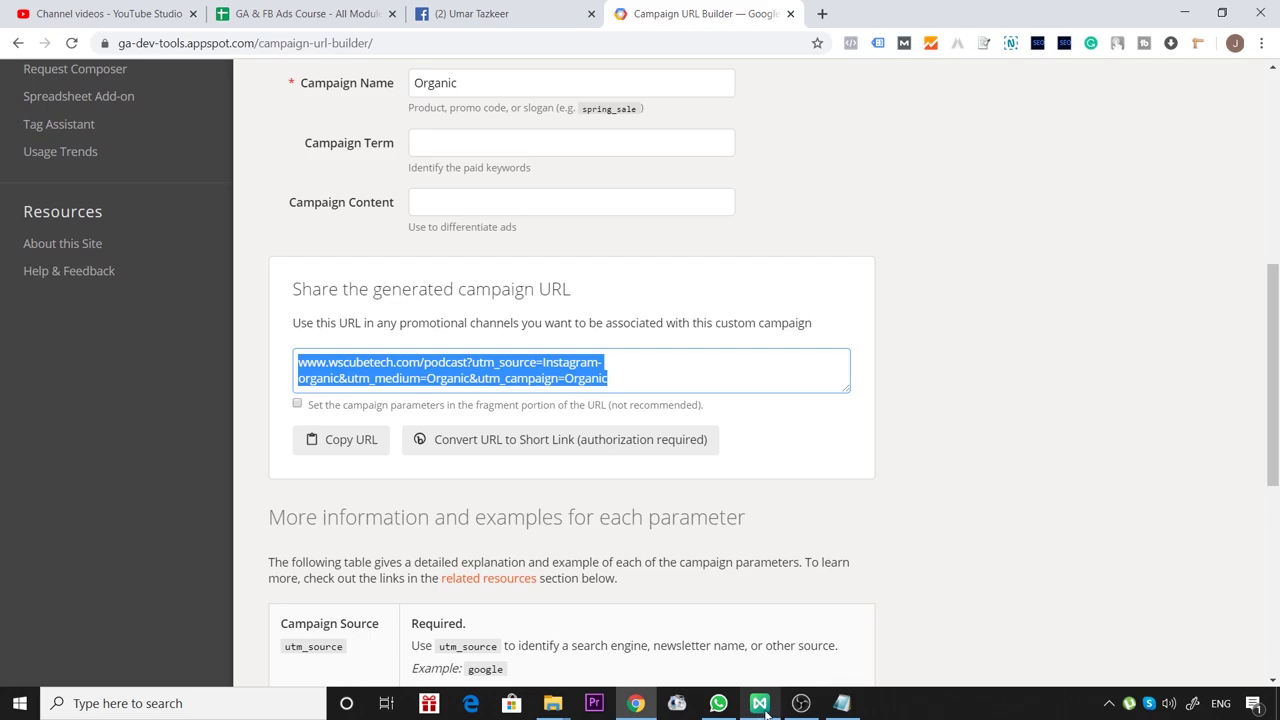
Switch to the Notepad document, maximize its window and delete all of its existing text
click(843, 703)
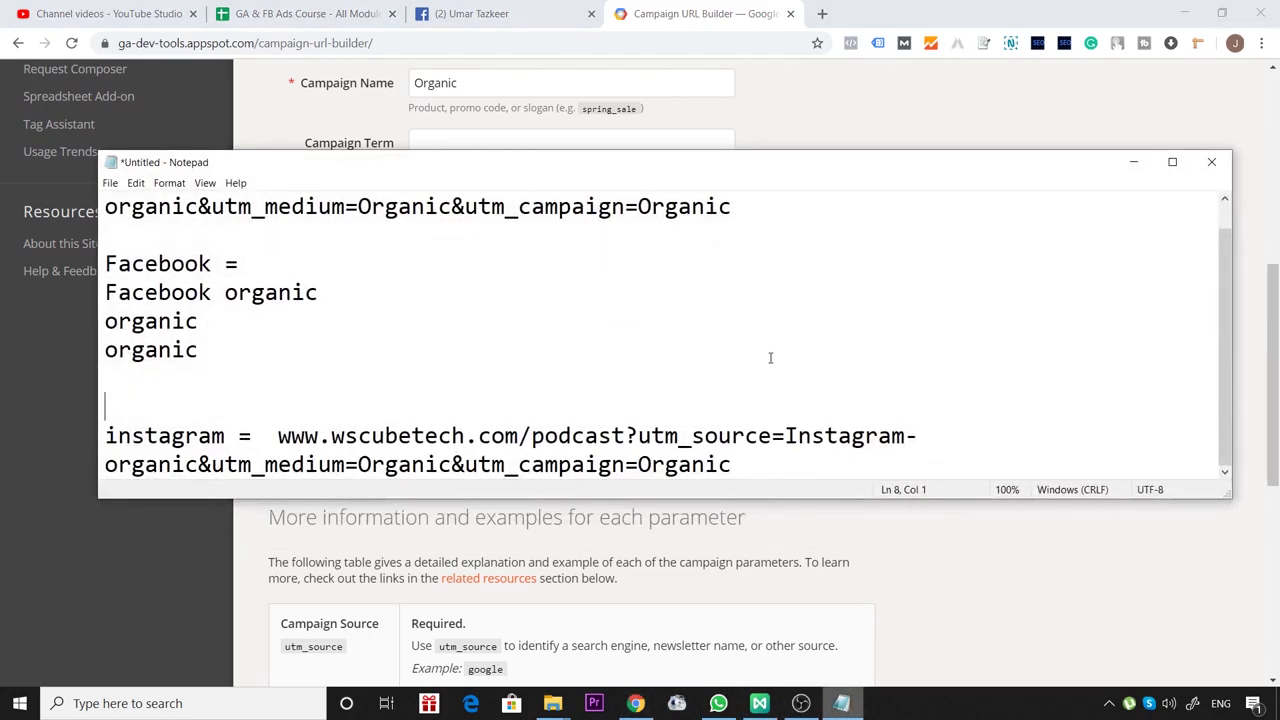
double_click(620, 167)
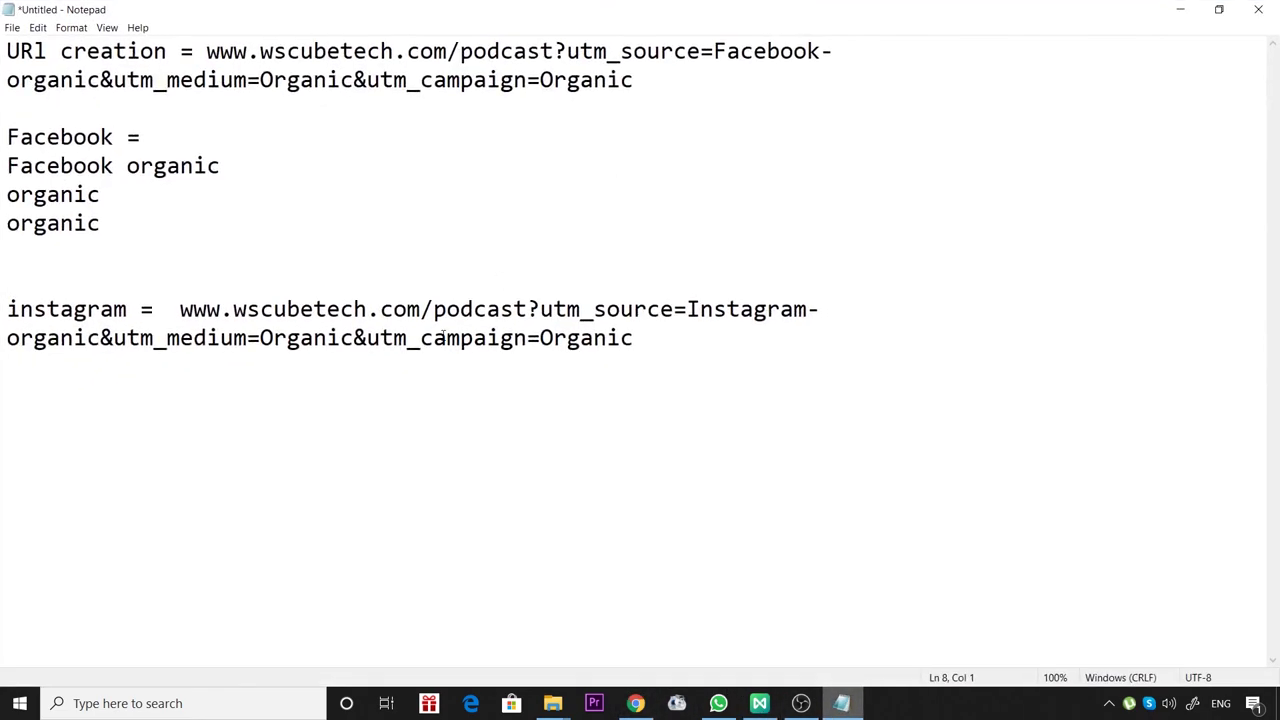
click(661, 339)
drag(172, 312, 208, 277)
click(565, 134)
key(ctrl+a)
key(BackSpace)
Write "Url tracking software" on the first line and "Link Tracking software" on the line below
text(Url tracking software)
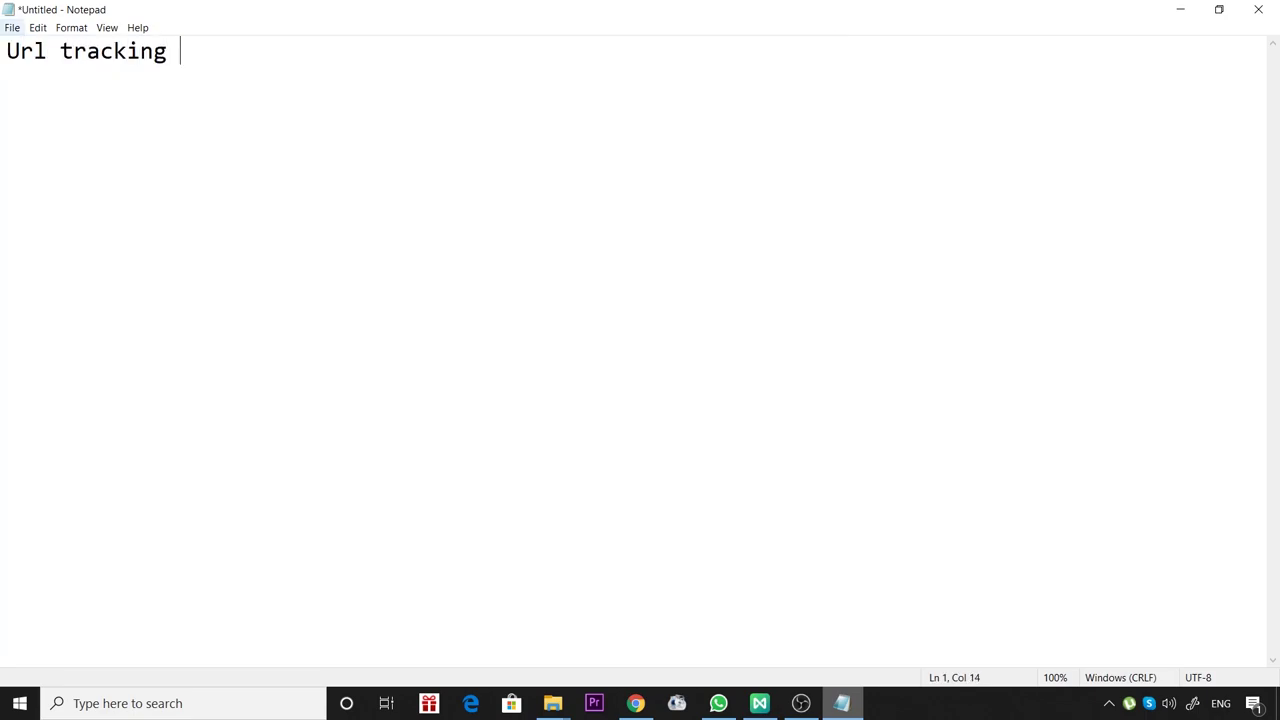
key(Return)
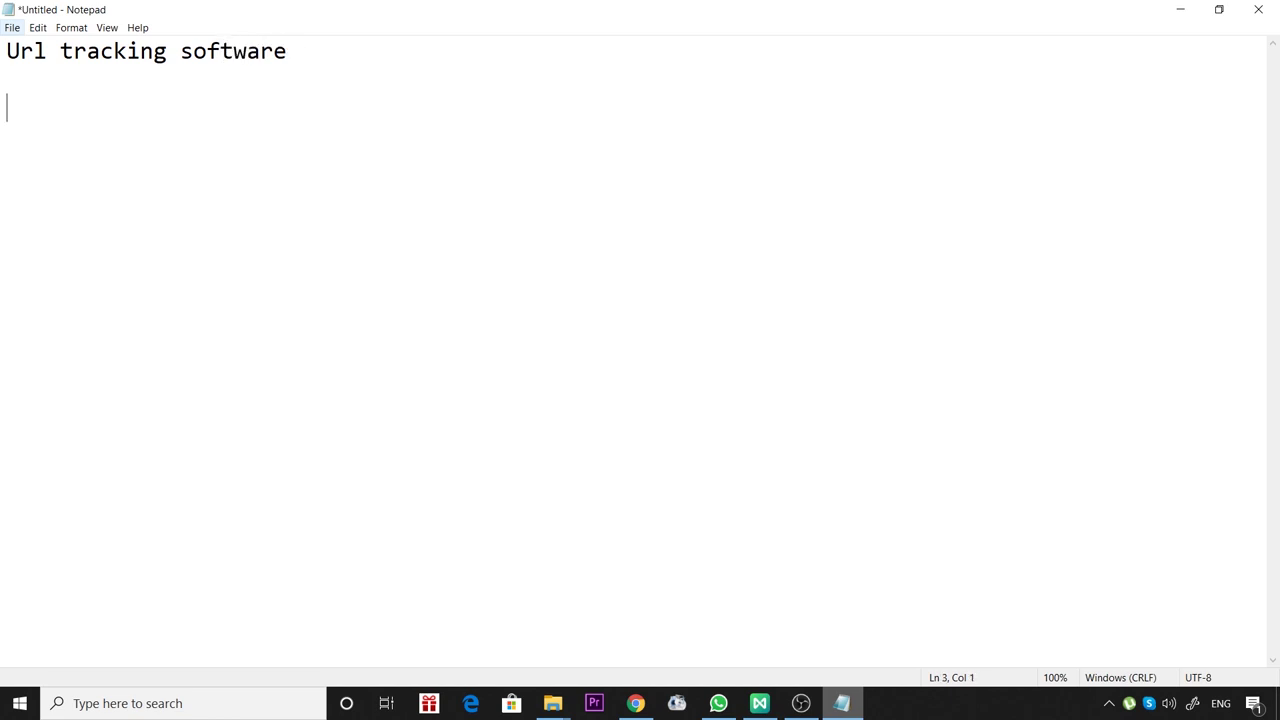
text(Link Tracking sod)
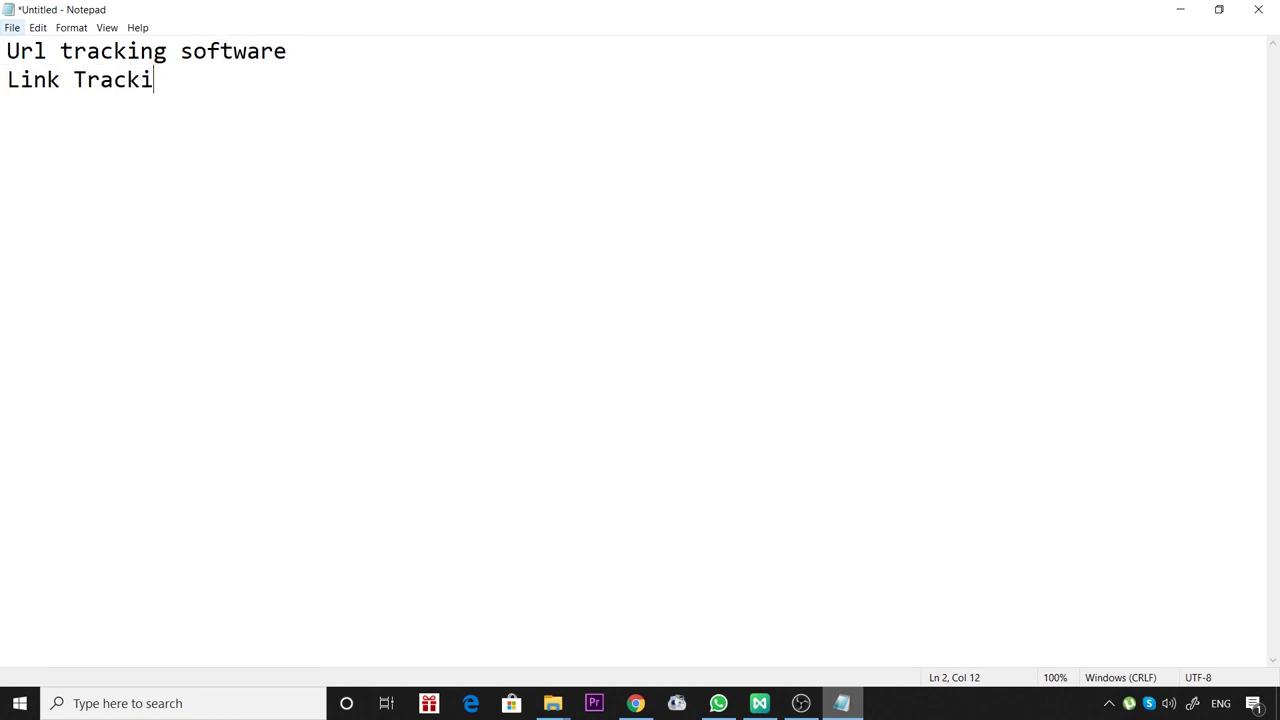
key(BackSpace)
text(ftware)
Replace the word "software" with "tools" in the first line
key(Up)
key(BackSpace)
key(BackSpace)
key(BackSpace)
key(BackSpace)
key(BackSpace)
key(BackSpace)
key(BackSpace)
key(BackSpace)
text(tools)
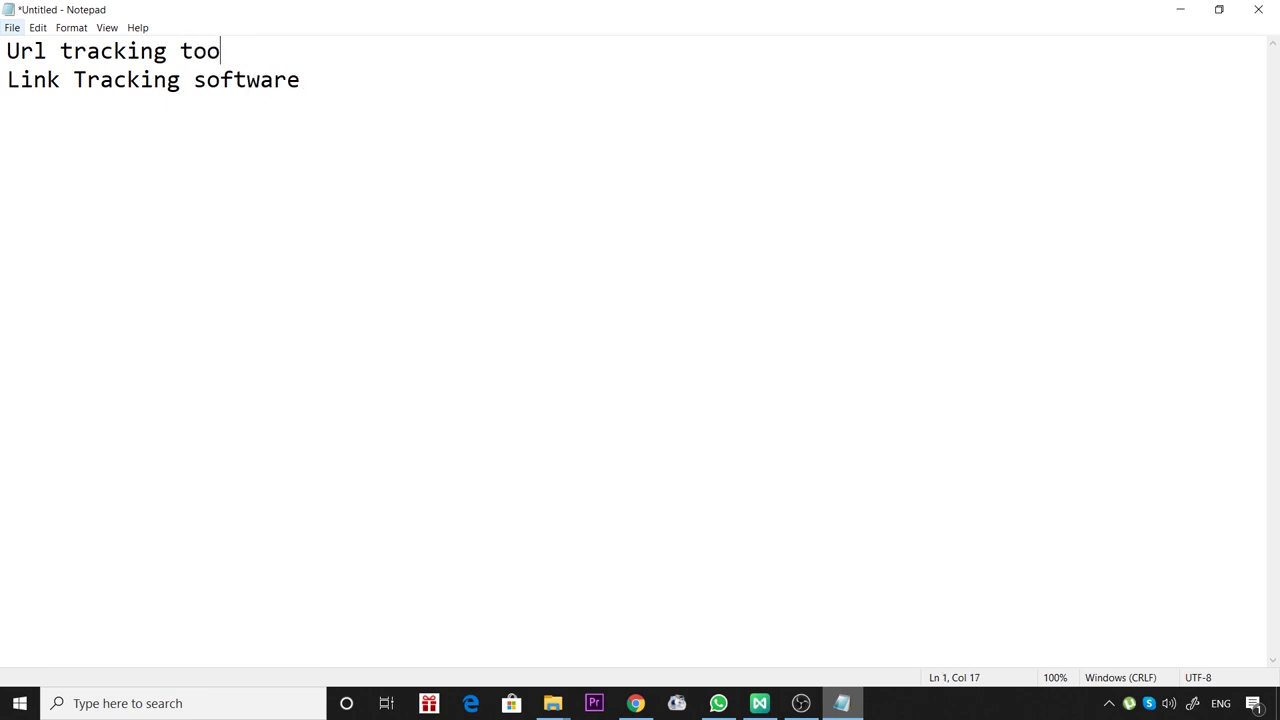
Append "/online tools" to the end of the "Link Tracking software" line and add blank lines below it
key(Down)
key(Left)
key(Left)
key(Left)
key(Left)
key(shift+Right)
key(shift+Right)
key(shift+Right)
key(shift+Right)
key(shift+Right)
key(shift+Right)
key(shift+Right)
key(shift+Right)
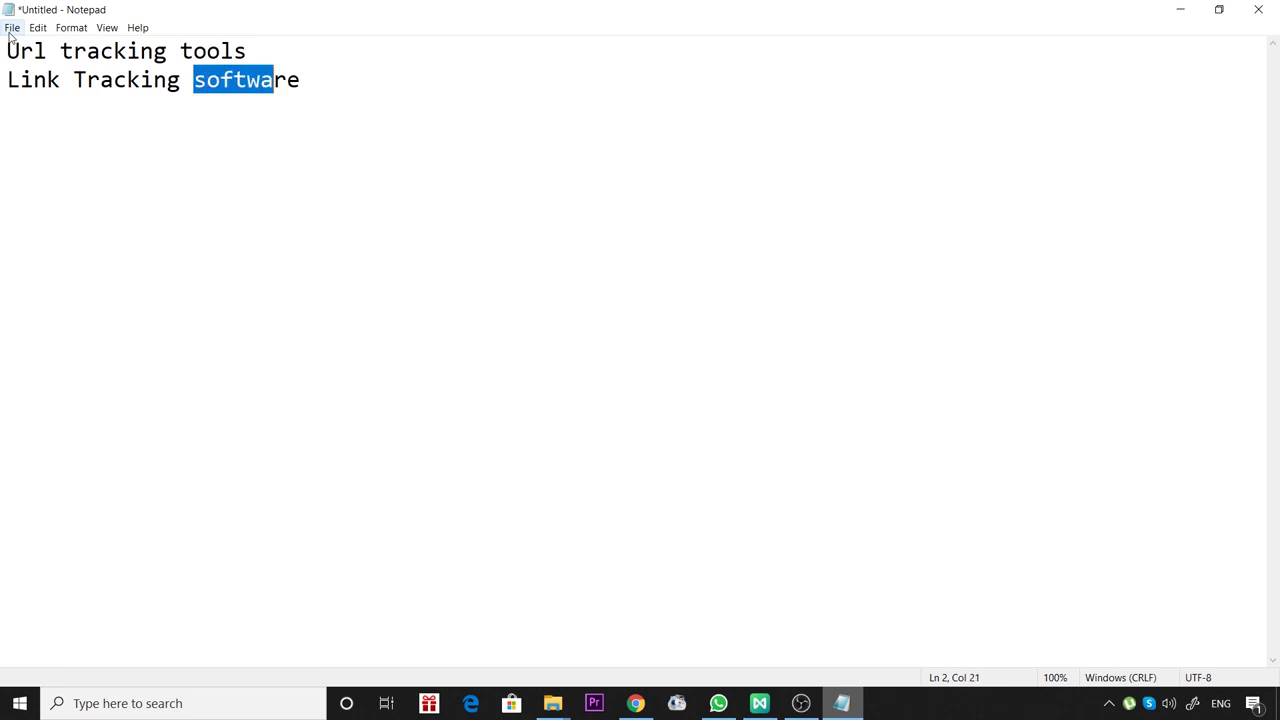
key(Right)
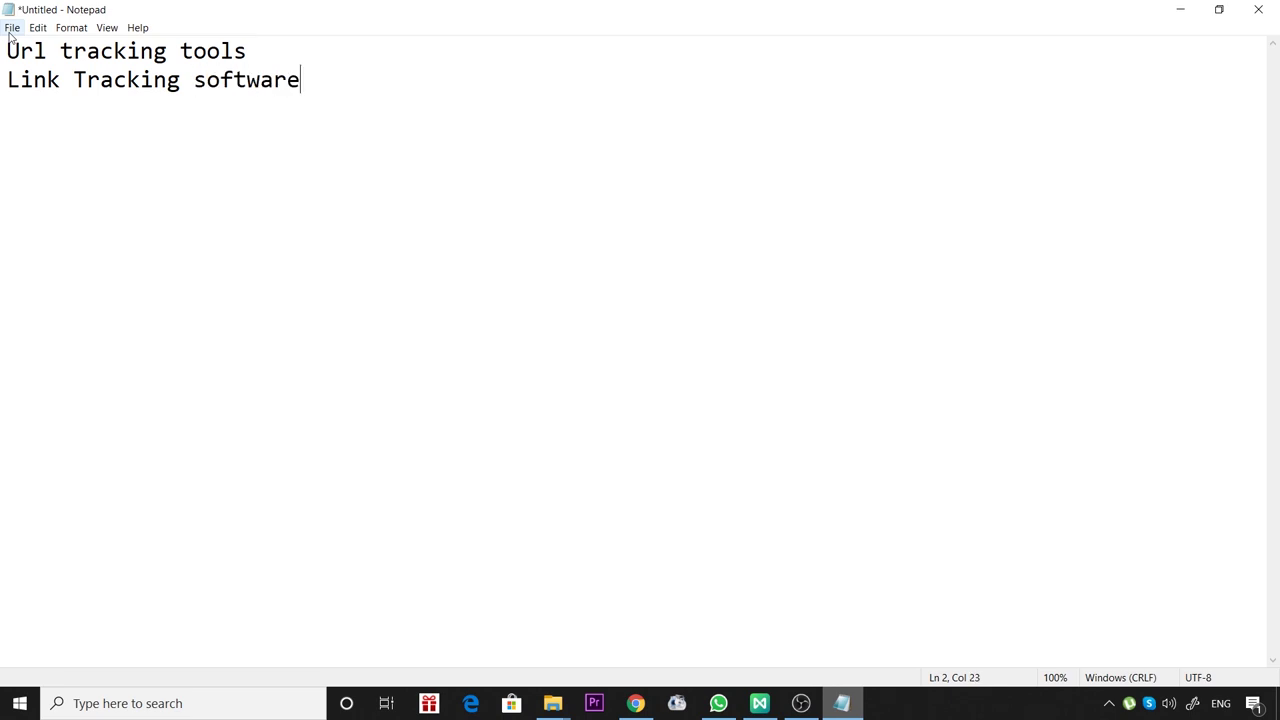
text(/onlin e)
key(BackSpace)
key(BackSpace)
text(e tools)
key(Return)
key(Return)
key(Return)
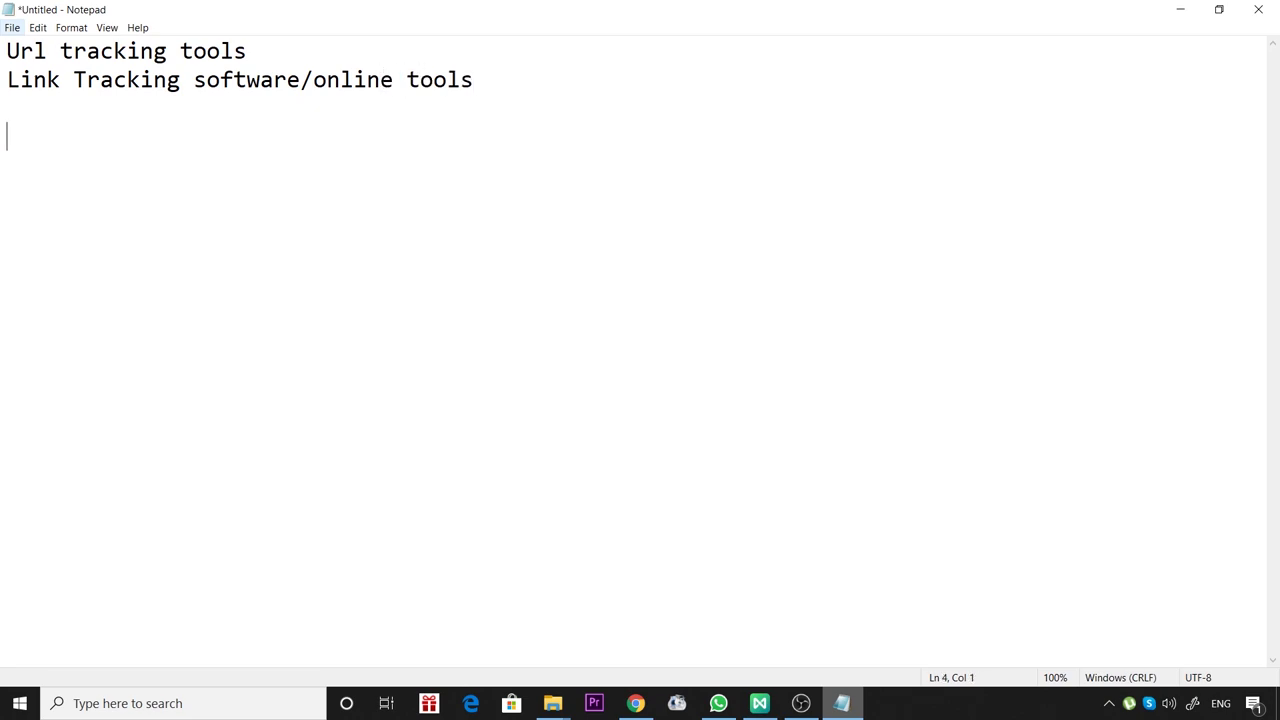